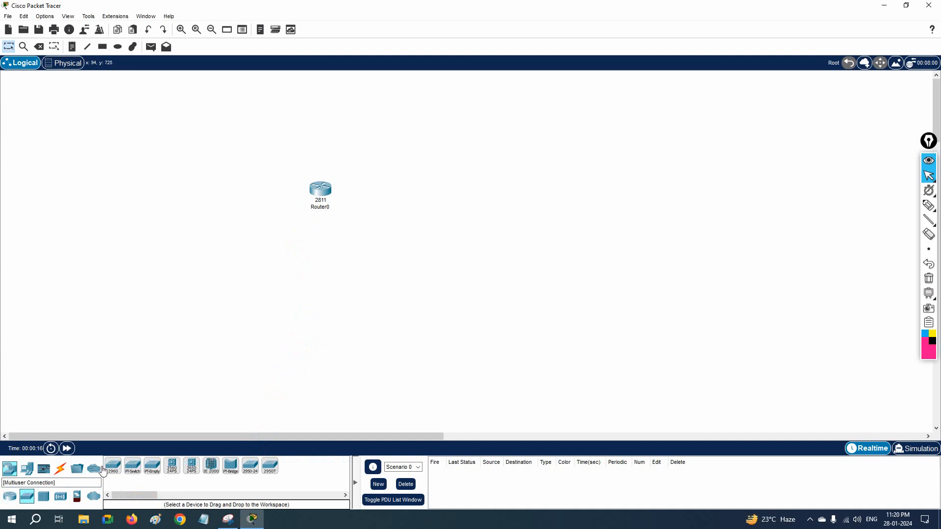
# Step: Place a 2960 switch beside the router and add a column of five PCs on the switch's far side
pyautogui.moveTo(112, 465); pyautogui.dragTo(212, 205)
pyautogui.click(27, 469)
pyautogui.click(113, 466)
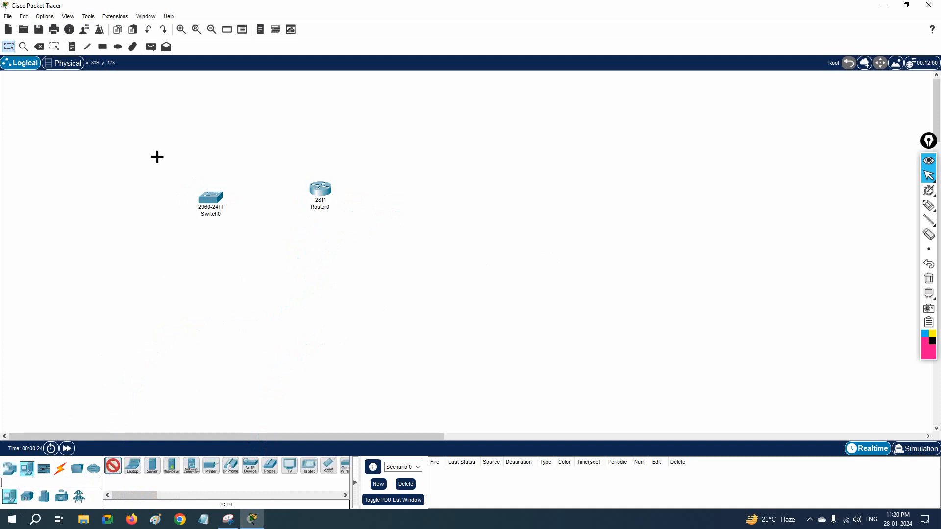
pyautogui.click(127, 154)
pyautogui.click(125, 207)
pyautogui.click(125, 268)
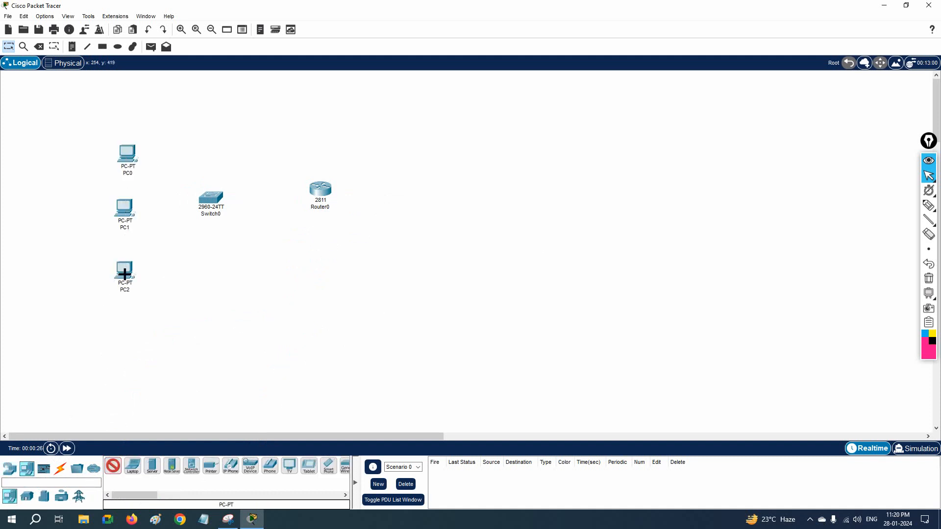
pyautogui.click(124, 324)
pyautogui.click(123, 374)
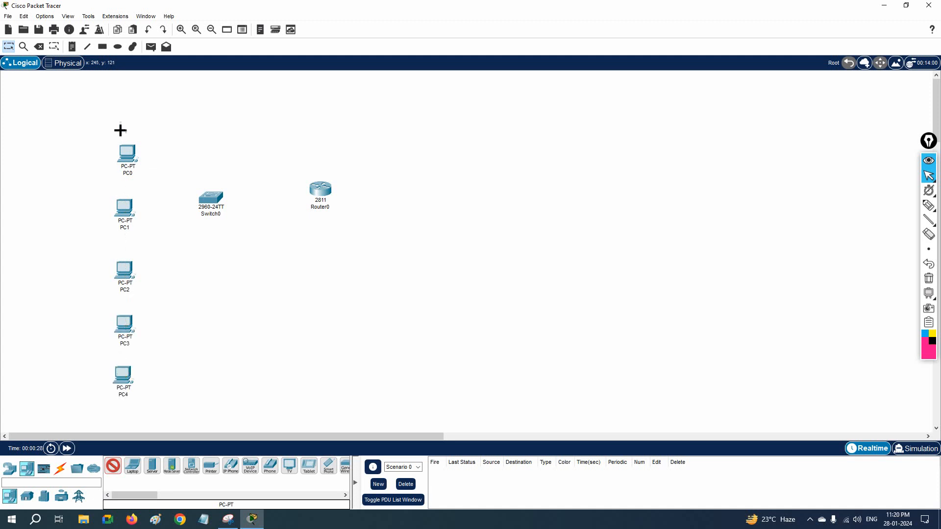
# Step: Add seven more PCs: one above the existing column and six in a second column next to it
pyautogui.click(122, 100)
pyautogui.click(176, 99)
pyautogui.click(178, 158)
pyautogui.click(178, 223)
pyautogui.click(182, 283)
pyautogui.click(176, 342)
pyautogui.click(176, 395)
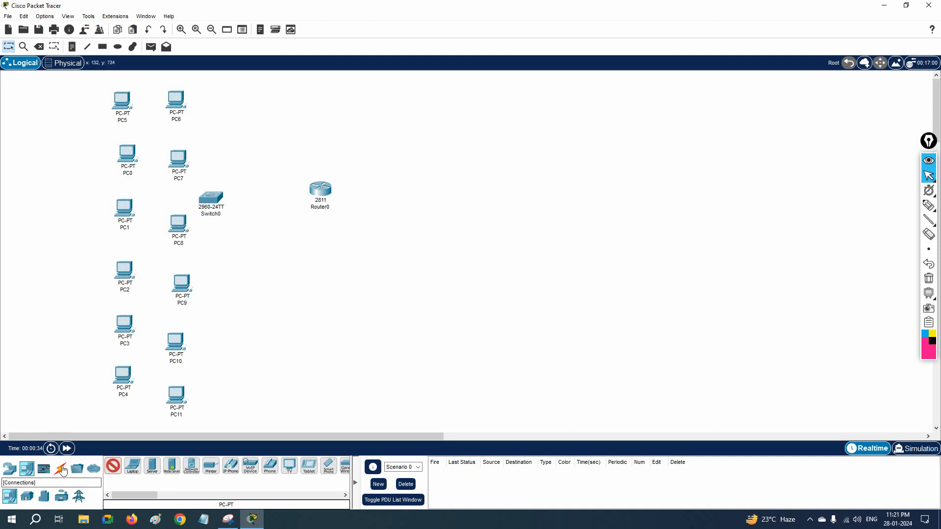
# Step: Connect PC6 through PC11 in the second column to the switch using the automatic connection type
pyautogui.click(60, 469)
pyautogui.click(113, 465)
pyautogui.click(182, 100)
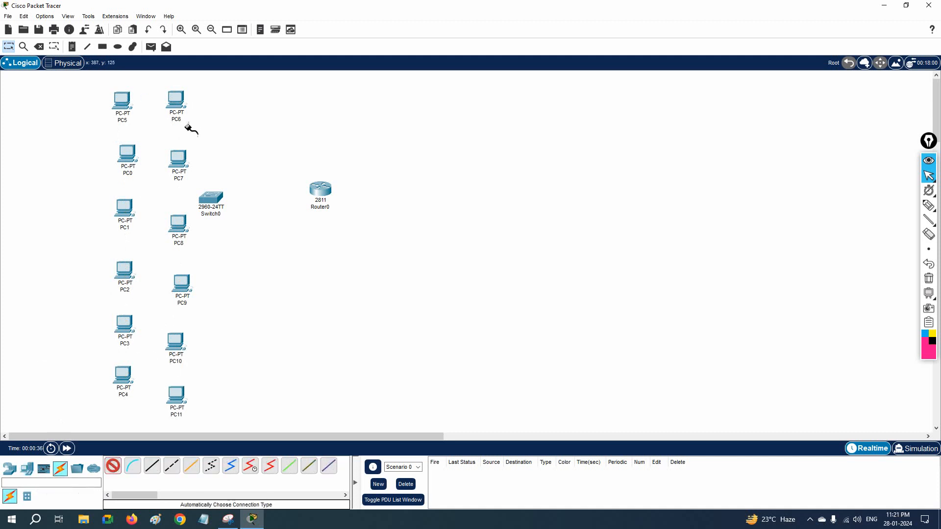
pyautogui.click(207, 195)
pyautogui.click(203, 196)
pyautogui.click(180, 224)
pyautogui.click(212, 197)
pyautogui.click(177, 290)
pyautogui.click(218, 205)
pyautogui.click(181, 280)
pyautogui.click(216, 205)
pyautogui.click(186, 342)
pyautogui.click(177, 392)
pyautogui.click(216, 204)
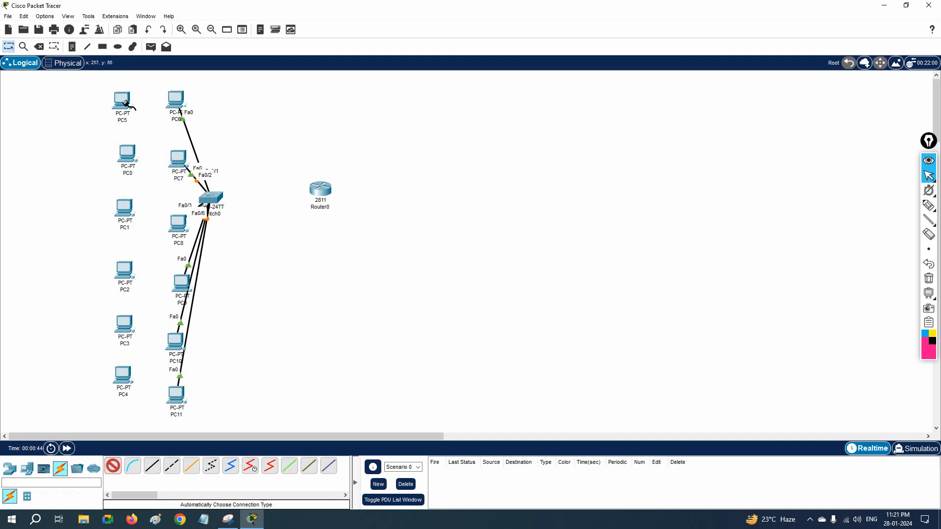
# Step: Connect PC5, PC0 and PC1 to the switch with automatically chosen cables
pyautogui.click(205, 196)
pyautogui.click(147, 159)
pyautogui.click(214, 198)
pyautogui.click(132, 211)
pyautogui.click(211, 206)
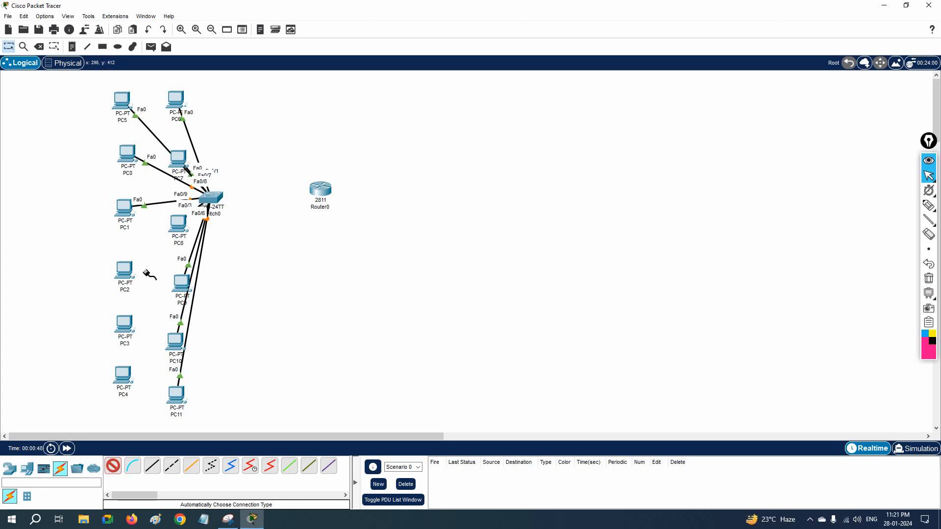
# Step: Try to cable PC2 and PC8 to the switch with the automatic connection type
pyautogui.click(176, 225)
pyautogui.click(527, 273)
pyautogui.click(211, 197)
pyautogui.click(131, 263)
pyautogui.click(181, 229)
pyautogui.click(206, 202)
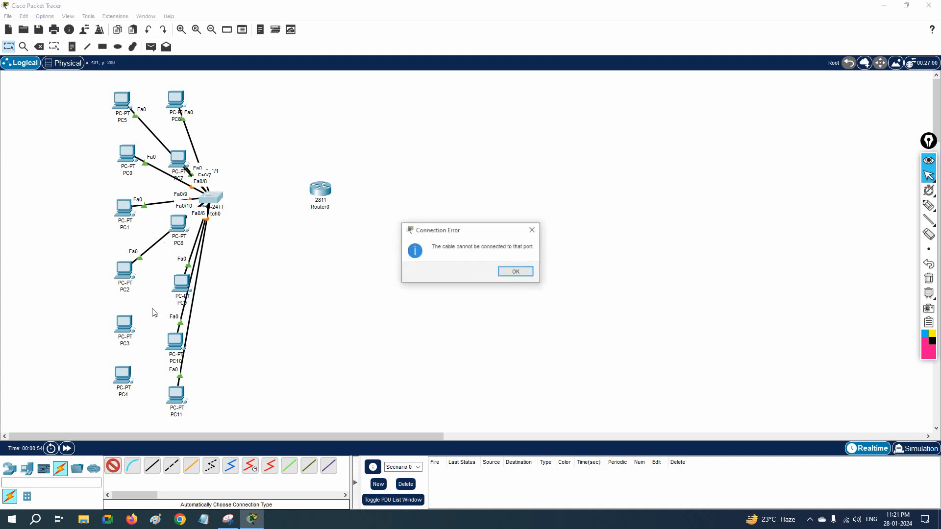
pyautogui.click(512, 273)
pyautogui.click(211, 197)
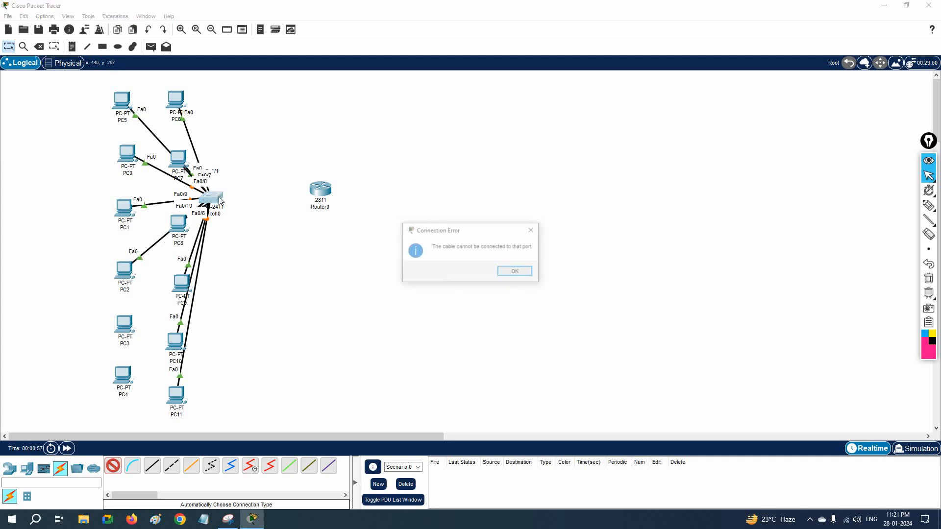
pyautogui.press('Return')
pyautogui.click(178, 230)
pyautogui.press('Return')
pyautogui.press('Escape')
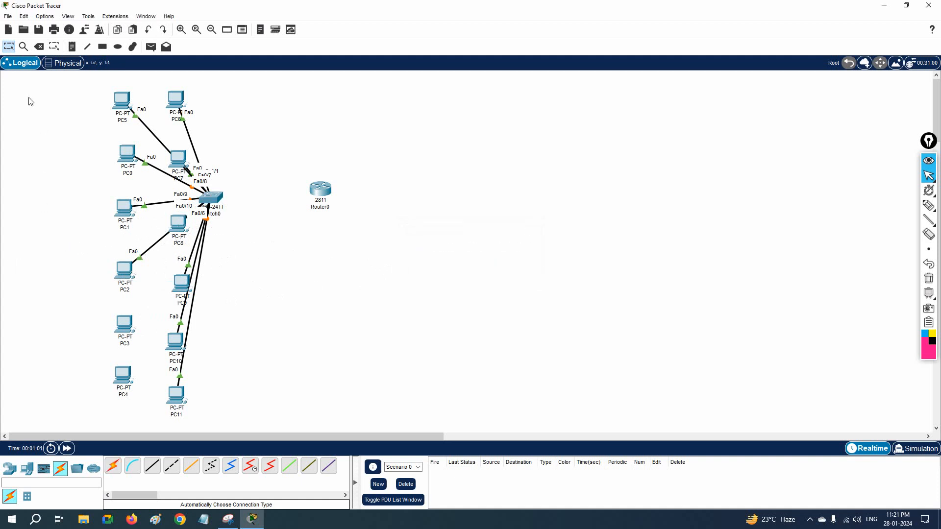
# Step: Delete the cable attached to PC2
pyautogui.click(37, 49)
pyautogui.click(148, 251)
pyautogui.press('Escape')
# Step: Try again to connect PC8 to the switch, then move PC8 out to the side between switch and router
pyautogui.click(113, 466)
pyautogui.click(182, 224)
pyautogui.click(214, 200)
pyautogui.click(125, 278)
pyautogui.click(514, 271)
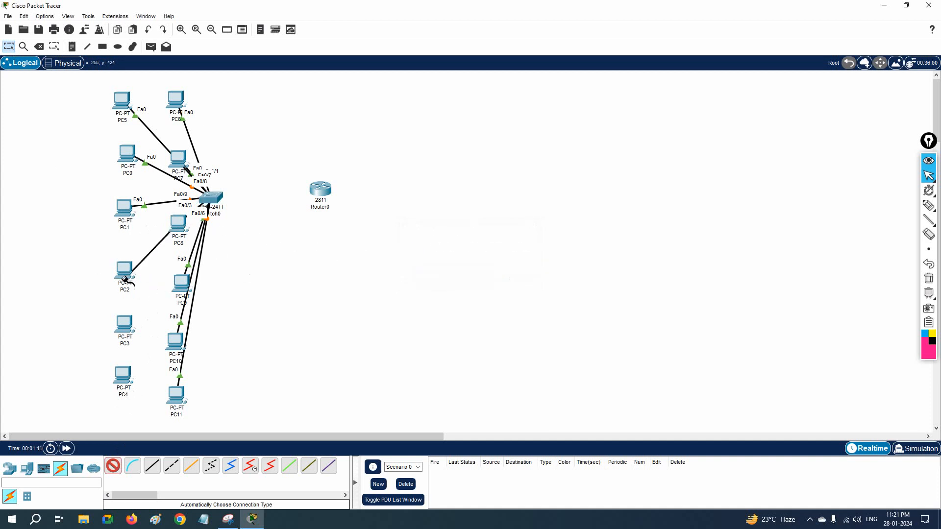
pyautogui.moveTo(179, 225); pyautogui.dragTo(274, 239)
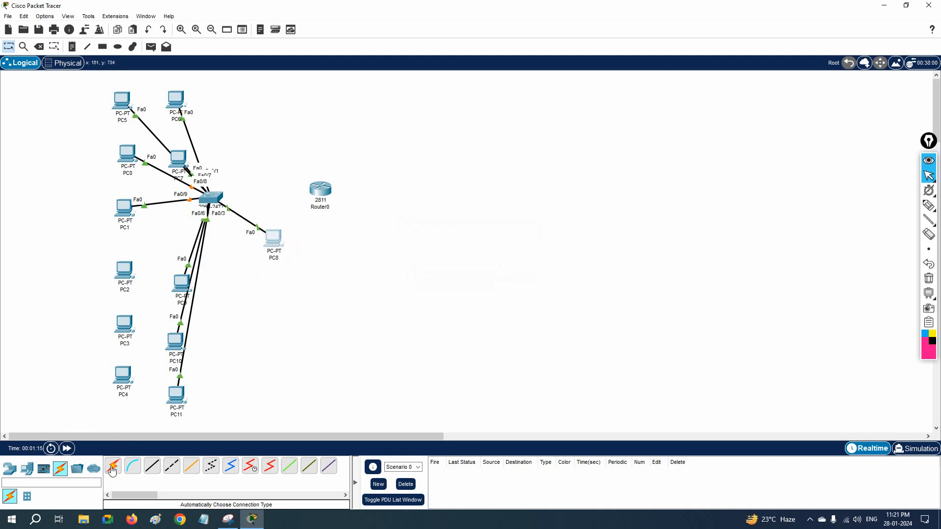
# Step: Connect PC2, PC3 and PC4 to the switch using the automatic connection type
pyautogui.click(112, 470)
pyautogui.click(125, 272)
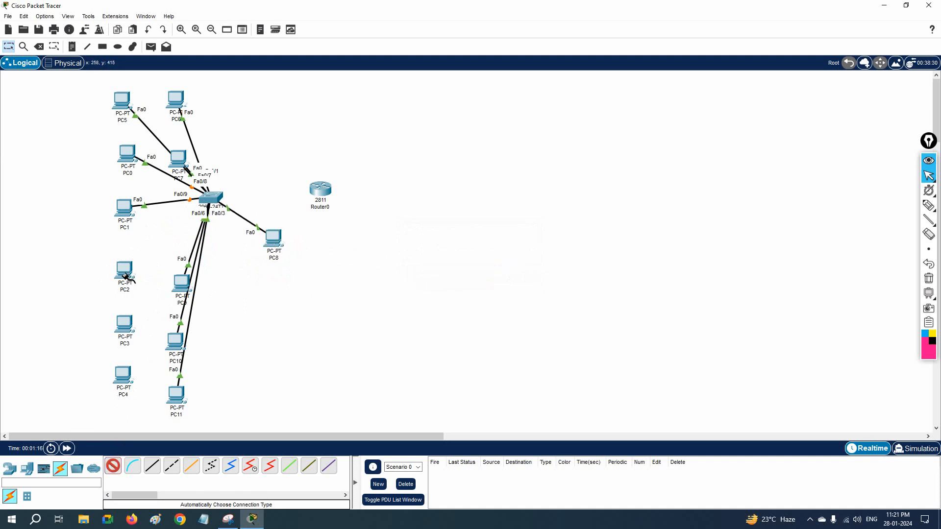
pyautogui.click(208, 202)
pyautogui.click(121, 327)
pyautogui.click(210, 197)
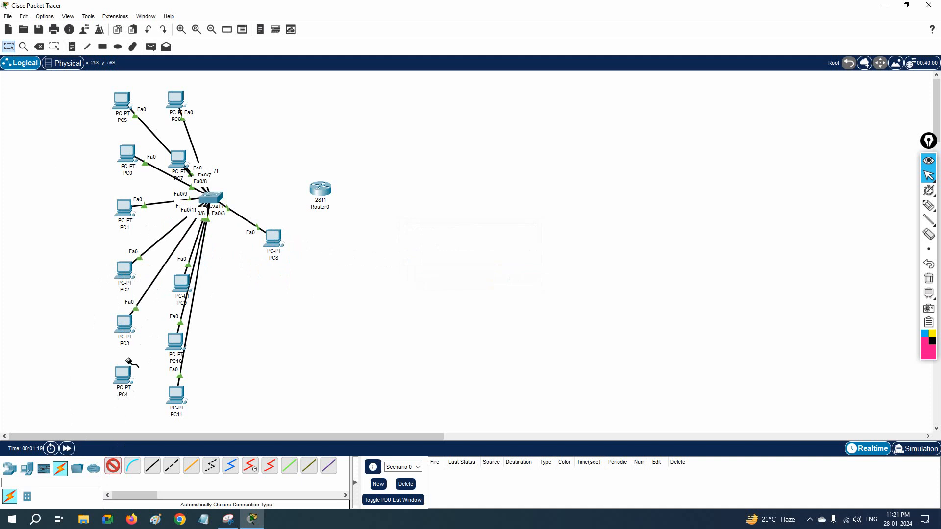
pyautogui.click(121, 380)
pyautogui.click(210, 198)
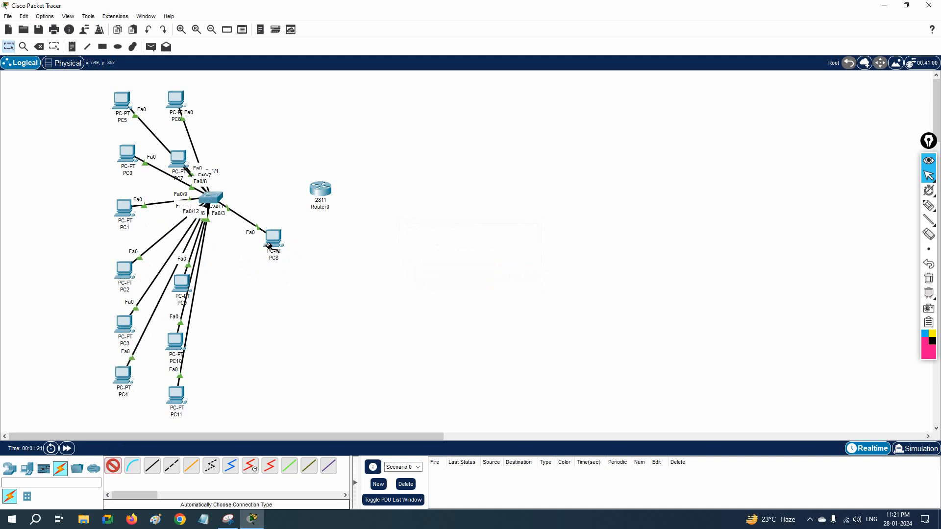
# Step: Spread all PCs except PC5 in a wide arc around the switch so their cables are clearly separated
pyautogui.moveTo(269, 255); pyautogui.dragTo(79, 238)
pyautogui.moveTo(172, 104); pyautogui.dragTo(227, 95)
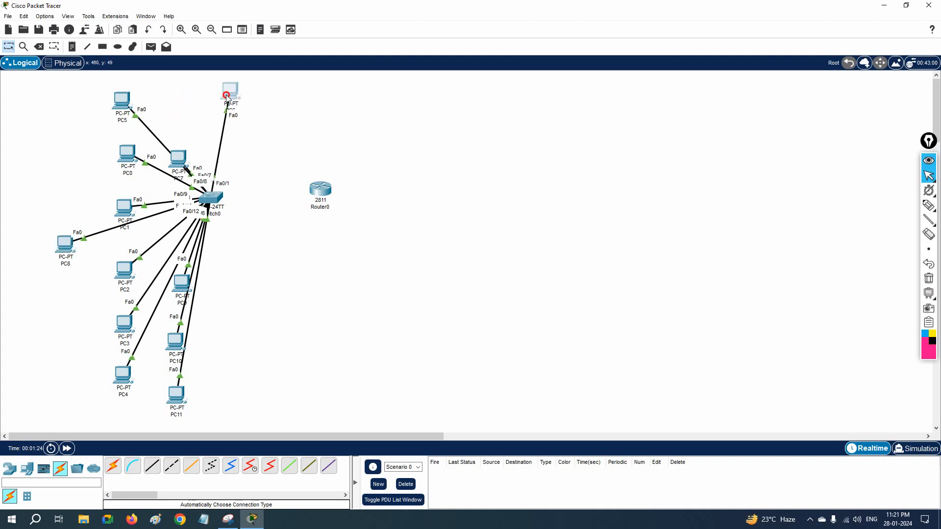
pyautogui.moveTo(181, 165); pyautogui.dragTo(202, 89)
pyautogui.moveTo(126, 155); pyautogui.dragTo(62, 142)
pyautogui.moveTo(113, 207); pyautogui.dragTo(35, 187)
pyautogui.moveTo(122, 276); pyautogui.dragTo(53, 280)
pyautogui.moveTo(113, 319); pyautogui.dragTo(49, 314)
pyautogui.moveTo(122, 371); pyautogui.dragTo(55, 357)
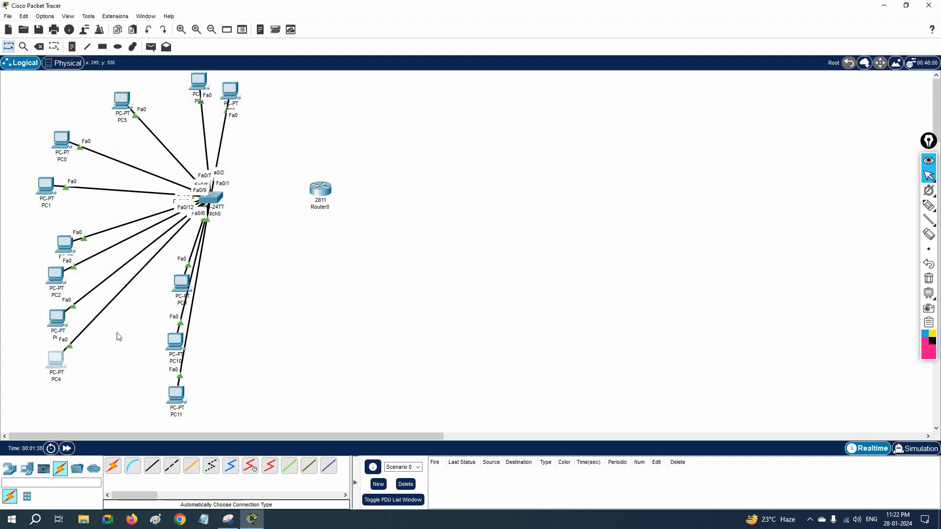
pyautogui.moveTo(170, 289); pyautogui.dragTo(126, 296)
pyautogui.moveTo(172, 349); pyautogui.dragTo(136, 357)
pyautogui.moveTo(177, 396); pyautogui.dragTo(195, 397)
# Step: Connect the router to the switch with an automatically chosen cable and move the router farther from the switch
pyautogui.click(113, 465)
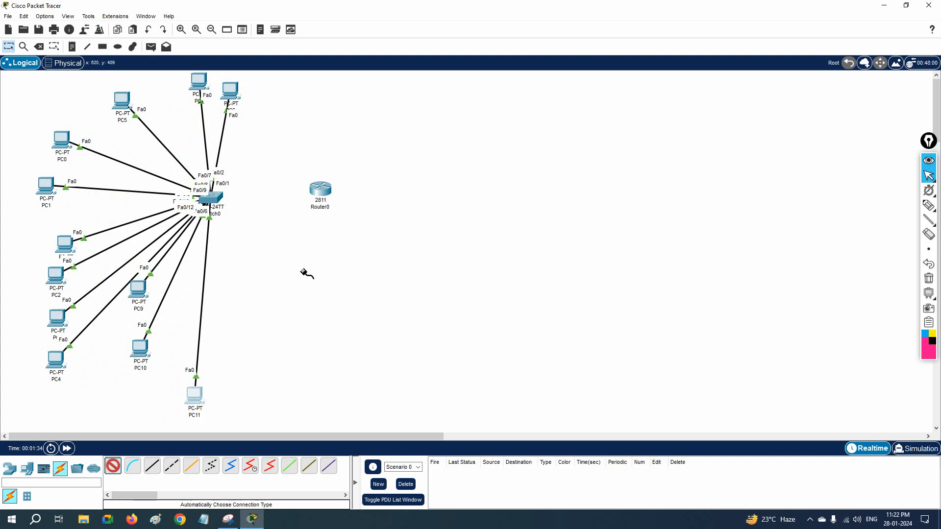
pyautogui.click(317, 191)
pyautogui.click(210, 198)
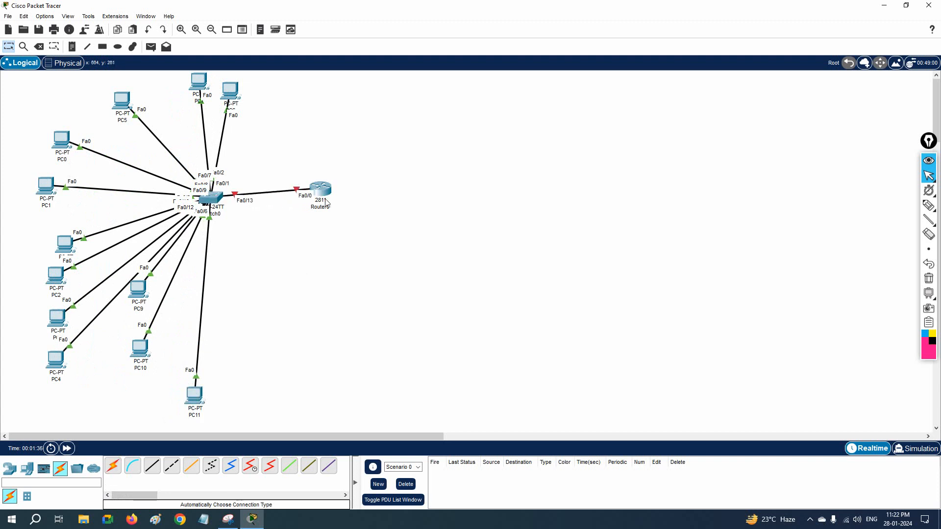
pyautogui.moveTo(333, 196); pyautogui.dragTo(411, 203)
# Step: Rename the router's label as R1
pyautogui.click(395, 215)
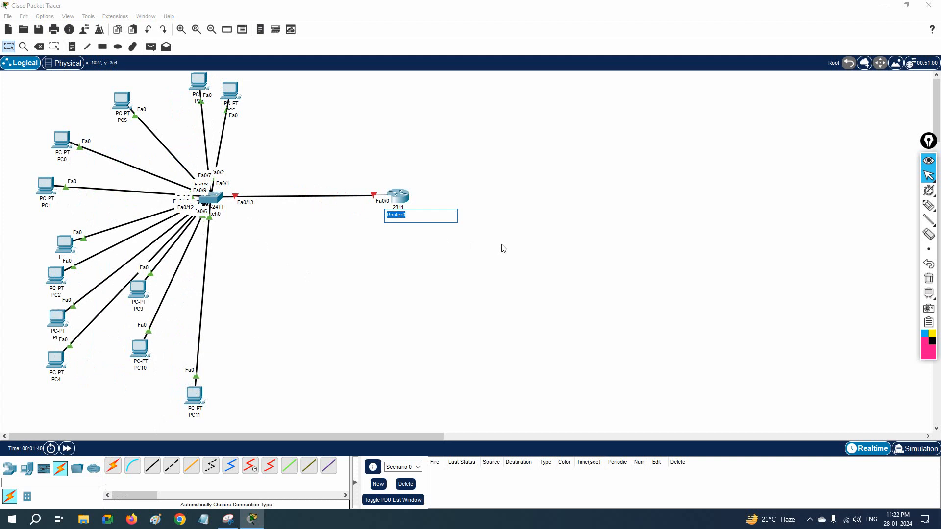
pyautogui.write('R1')
pyautogui.press('Return')
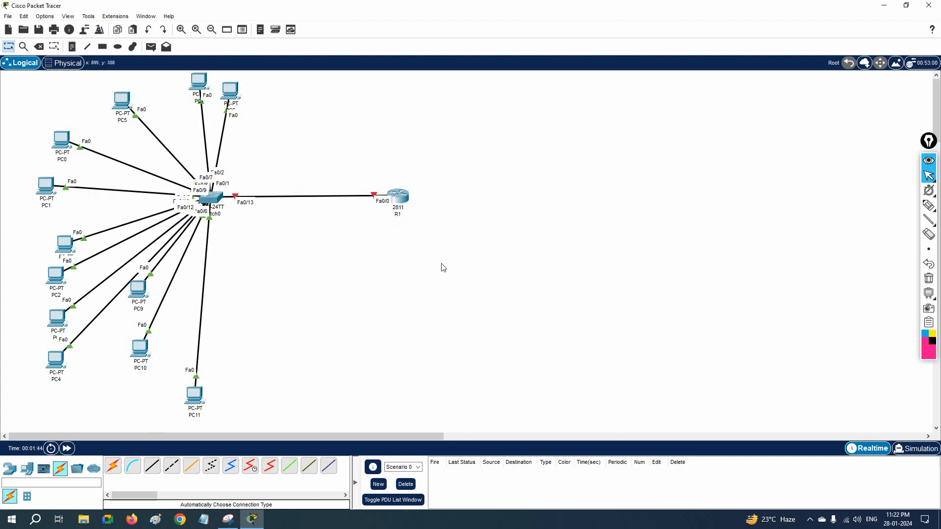
# Step: Add the note "192.168.1.1/24" below the cable beside the router
pyautogui.click(72, 47)
pyautogui.click(345, 206)
pyautogui.write('1')
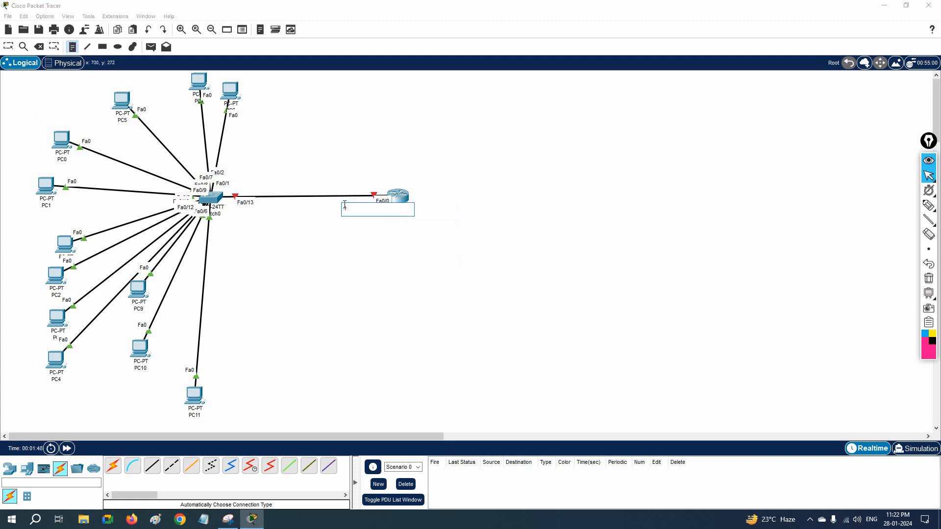
pyautogui.write('92.168.1.1/24')
pyautogui.click(380, 327)
pyautogui.click(8, 46)
# Step: Open the command line of router R1 and decline the initial configuration dialog
pyautogui.click(395, 199)
pyautogui.moveTo(467, 113); pyautogui.dragTo(570, 104)
pyautogui.click(507, 121)
pyautogui.moveTo(776, 188); pyautogui.dragTo(891, 211)
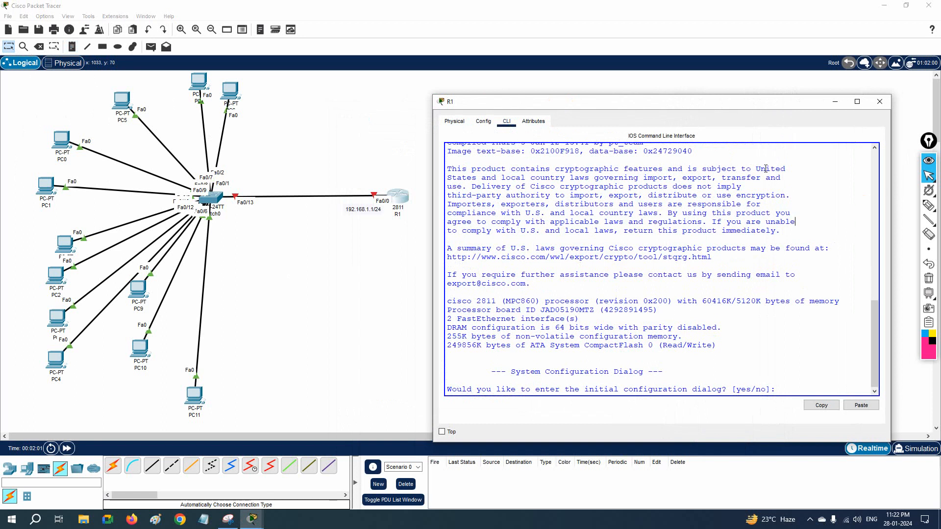
pyautogui.write('no')
pyautogui.press('Return')
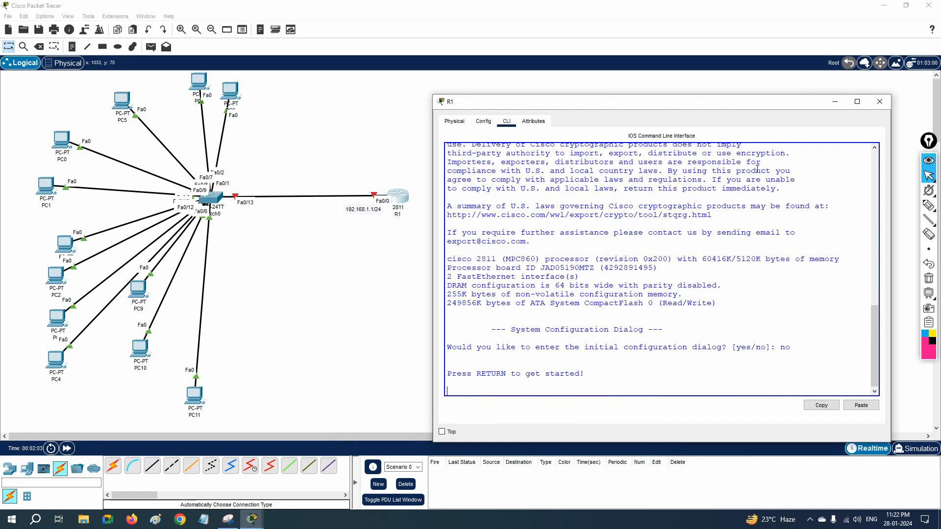
pyautogui.press('Return')
# Step: Enter global configuration mode on the router and set its hostname to R1
pyautogui.write('en')
pyautogui.press('Return')
pyautogui.write('config t')
pyautogui.press('Return')
pyautogui.write('host')
pyautogui.press('Tab')
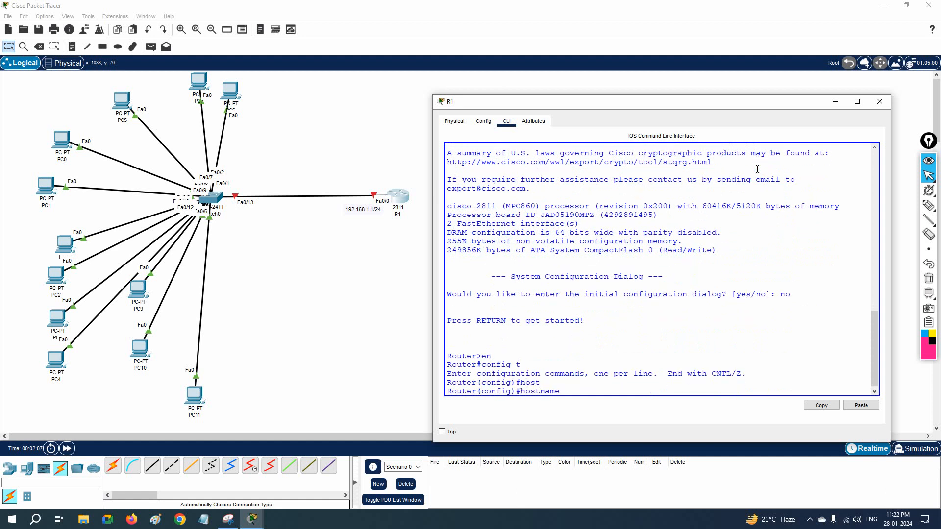
pyautogui.write('R1')
pyautogui.press('Return')
# Step: Configure interface f0/0 with IP address 192.168.1.1 and mask 255.255.255.0, and enable it with no sh
pyautogui.write('int f0/0')
pyautogui.press('Return')
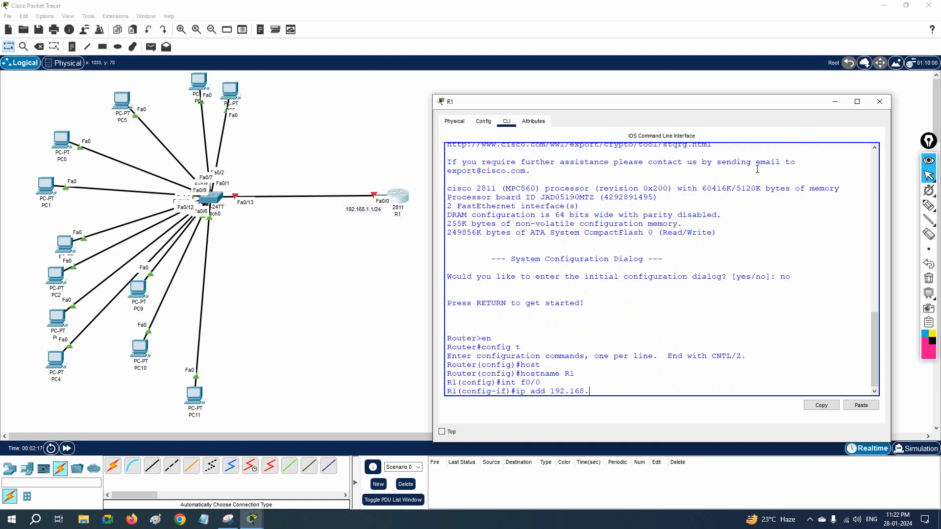
pyautogui.write('255.255.255.0')
pyautogui.press('Return')
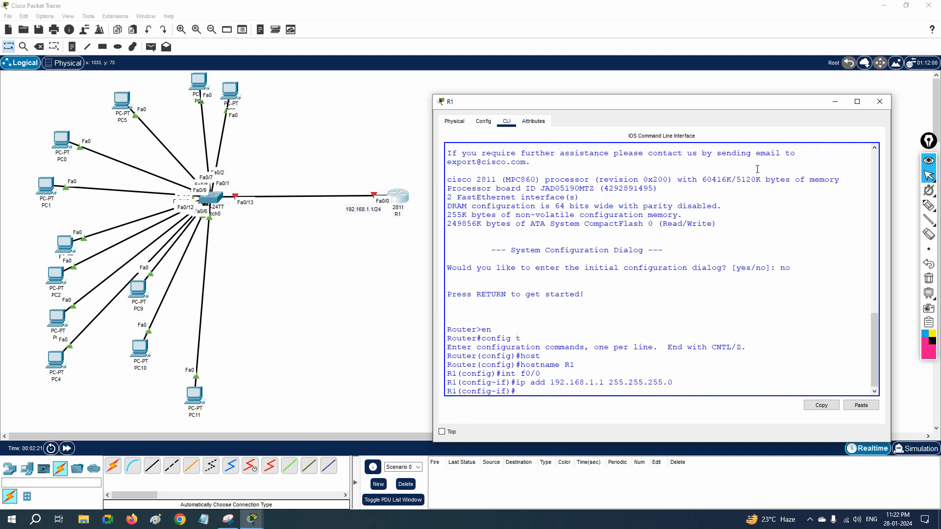
pyautogui.write('sh')
pyautogui.press('Return')
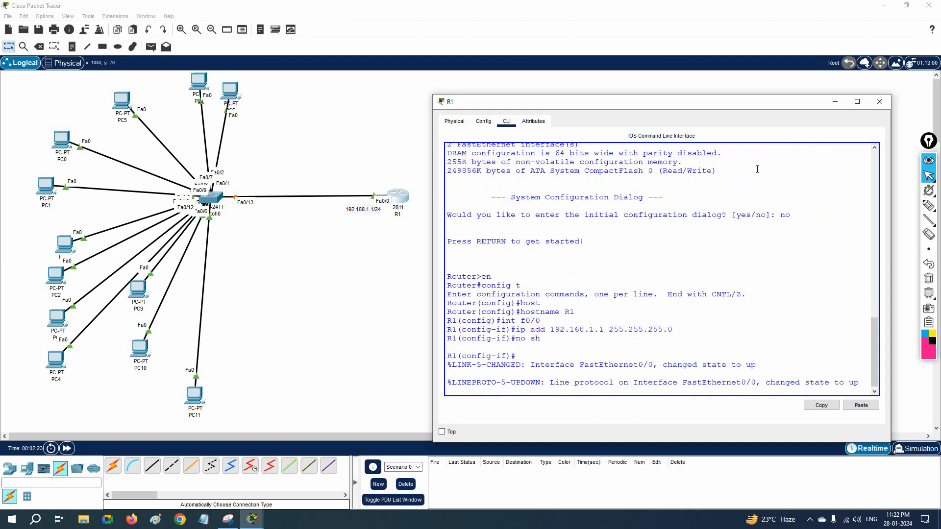
pyautogui.press('Return')
# Step: Save the router configuration with do wr and exit interface configuration mode
pyautogui.write('do wr')
pyautogui.press('Return')
pyautogui.press('Return')
pyautogui.press('Return')
pyautogui.write('e')
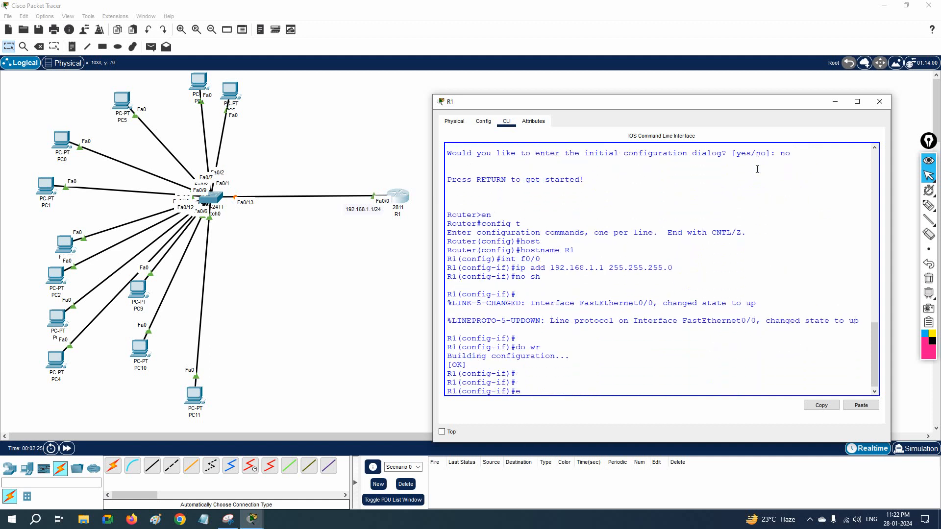
pyautogui.write('xit')
pyautogui.press('Return')
pyautogui.press('Return')
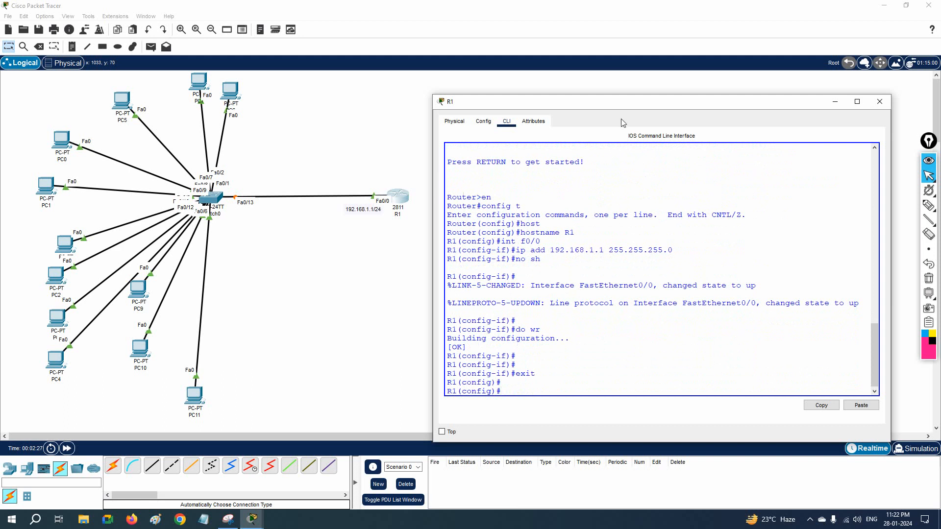
# Step: Exclude the addresses 192.168.1.1 to 192.168.1.10 from DHCP assignment on the router
pyautogui.moveTo(519, 250); pyautogui.dragTo(554, 251)
pyautogui.click(605, 324)
pyautogui.write('dh')
pyautogui.press('Tab')
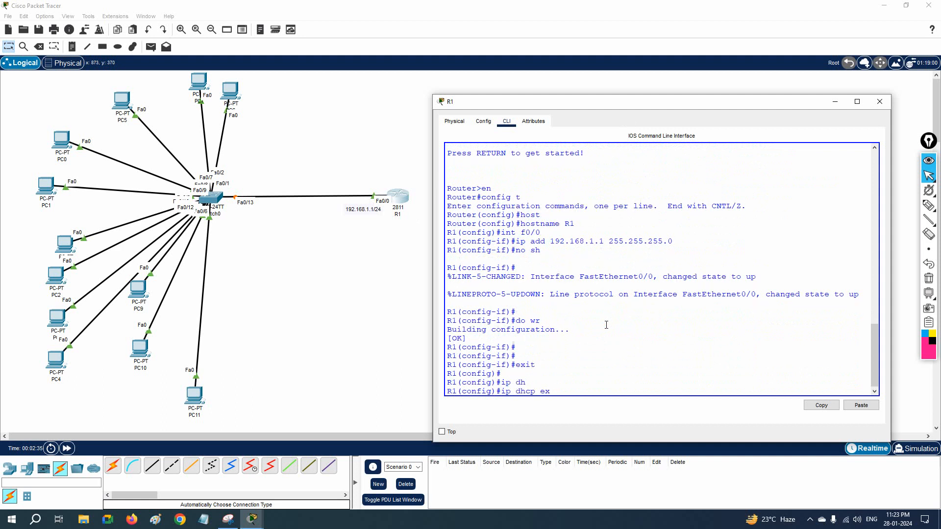
pyautogui.write('ex')
pyautogui.press('Tab')
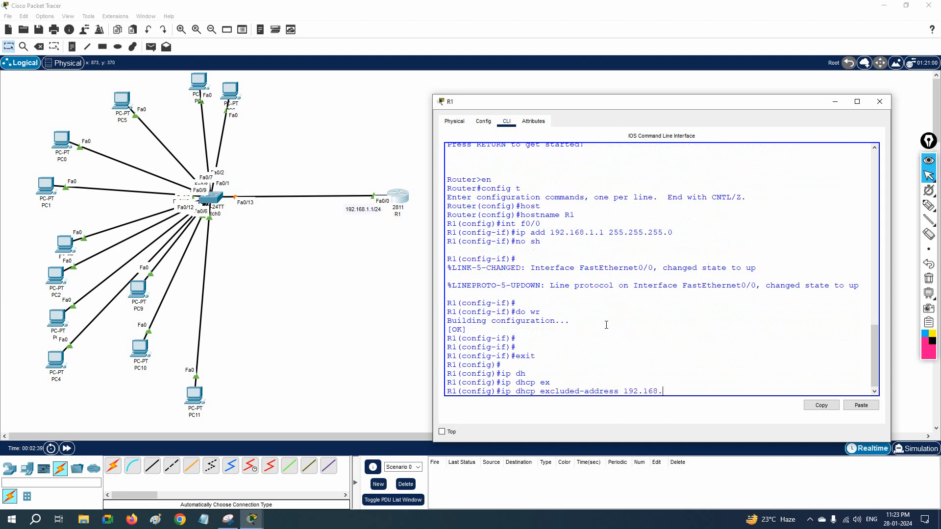
pyautogui.write('192.168.1.1 192.168.1.10')
pyautogui.press('Return')
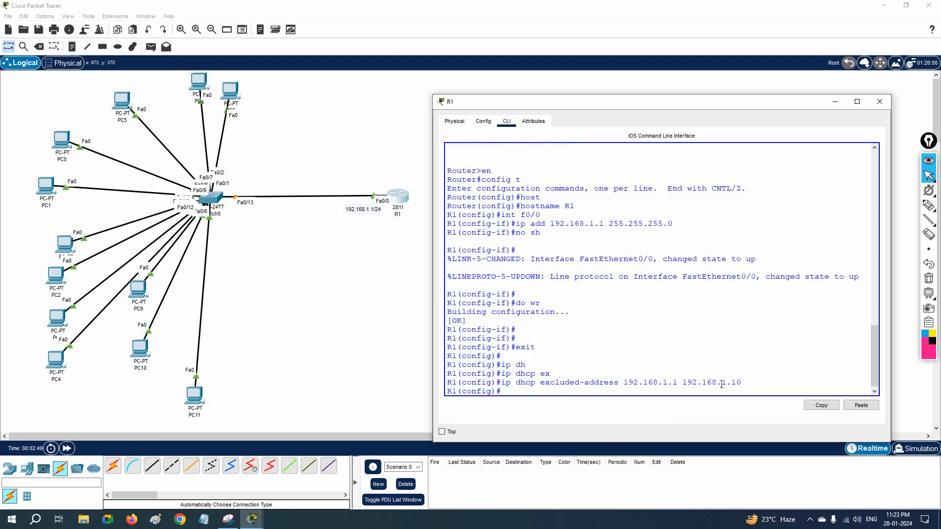
pyautogui.moveTo(783, 382); pyautogui.dragTo(624, 383)
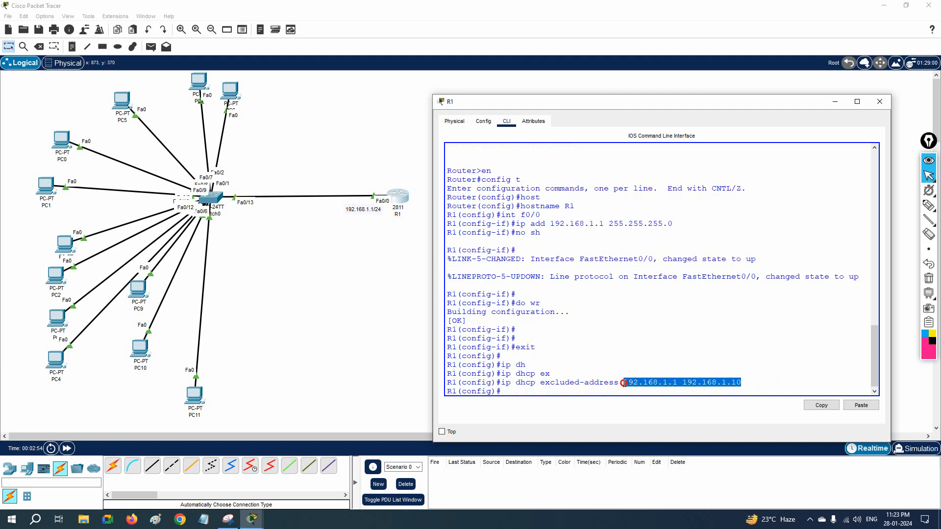
pyautogui.moveTo(742, 387); pyautogui.dragTo(719, 387)
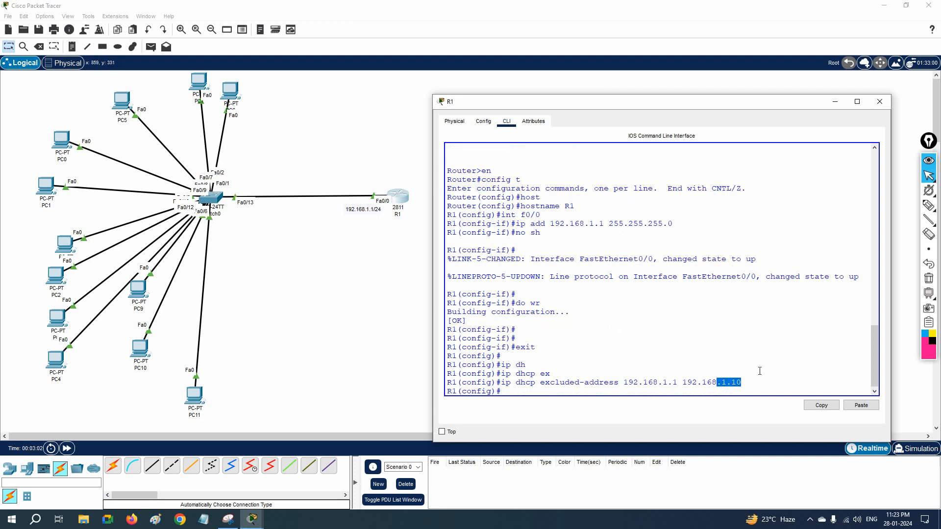
# Step: Create a DHCP pool named abc on router R1
pyautogui.moveTo(742, 385); pyautogui.dragTo(681, 380)
pyautogui.click(703, 374)
pyautogui.write('p dh')
pyautogui.press('Tab')
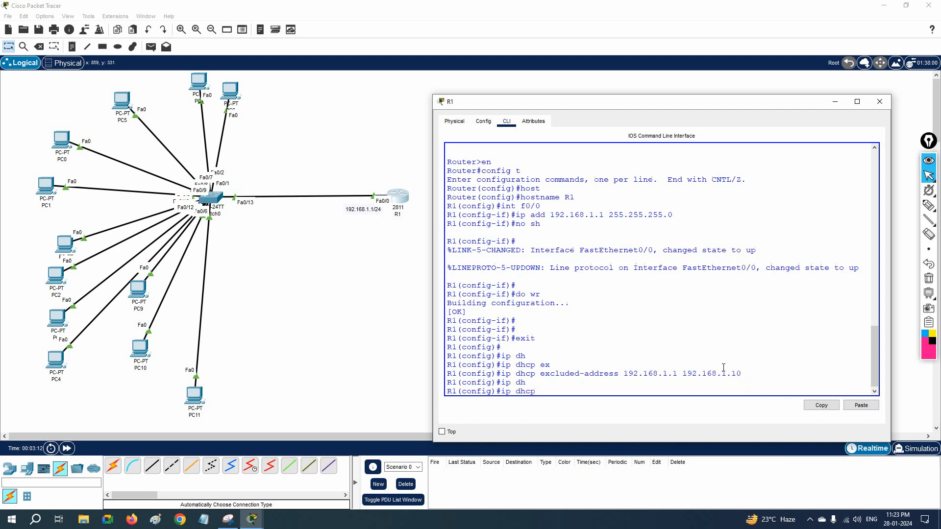
pyautogui.write('pool abc')
pyautogui.press('Return')
# Step: Assign the network 192.168.1.0 with mask 255.255.255.0 to the DHCP pool abc
pyautogui.write('ne')
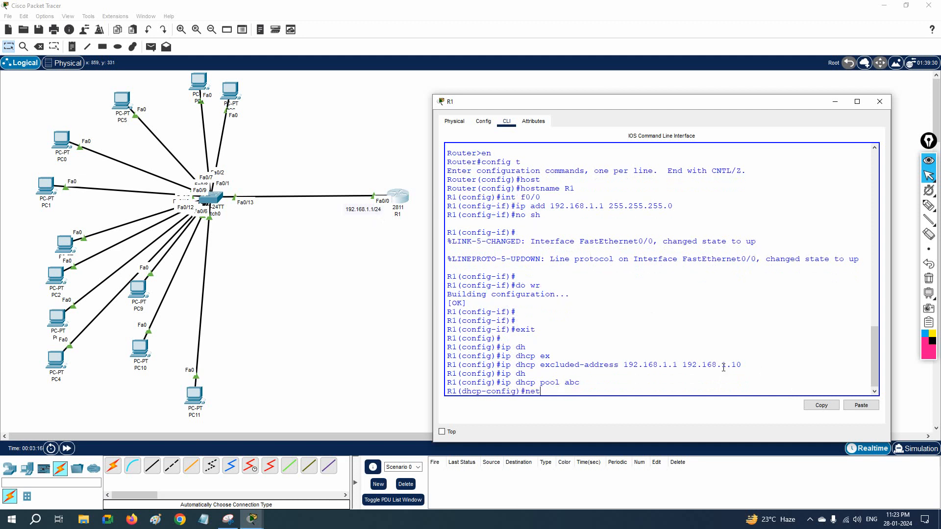
pyautogui.write('t')
pyautogui.press('Tab')
pyautogui.write('192.')
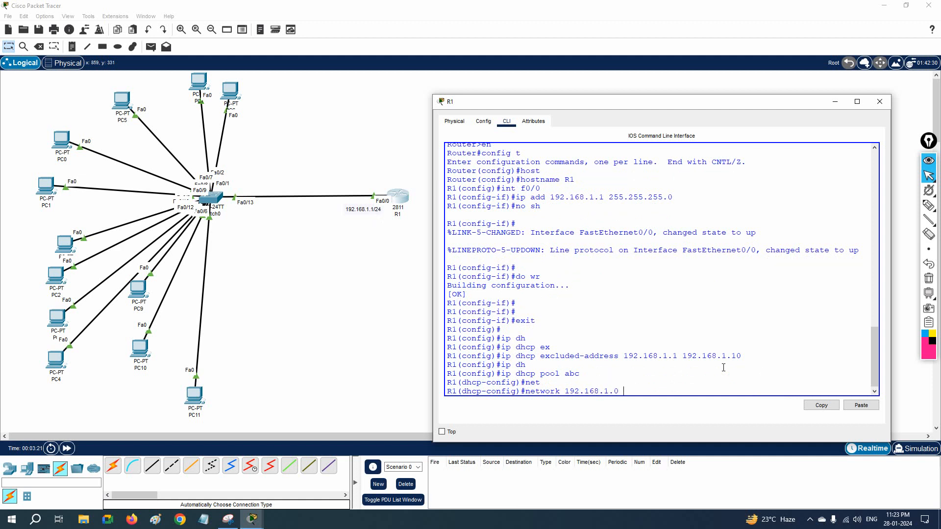
pyautogui.write('168.1.0 0')
pyautogui.press('BackSpace')
pyautogui.write('255.255.255.0')
pyautogui.press('Return')
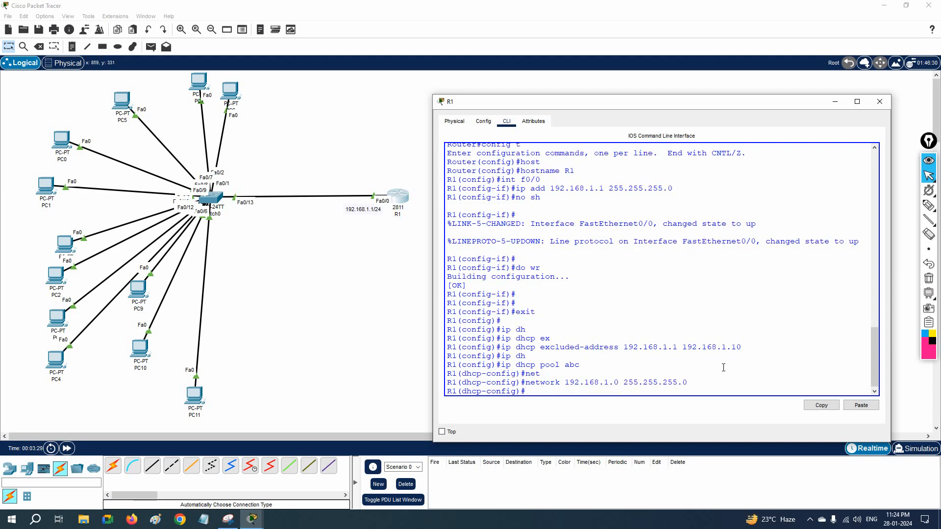
# Step: Set the DHCP pool's default router to 192.168.1.1
pyautogui.press('Tab')
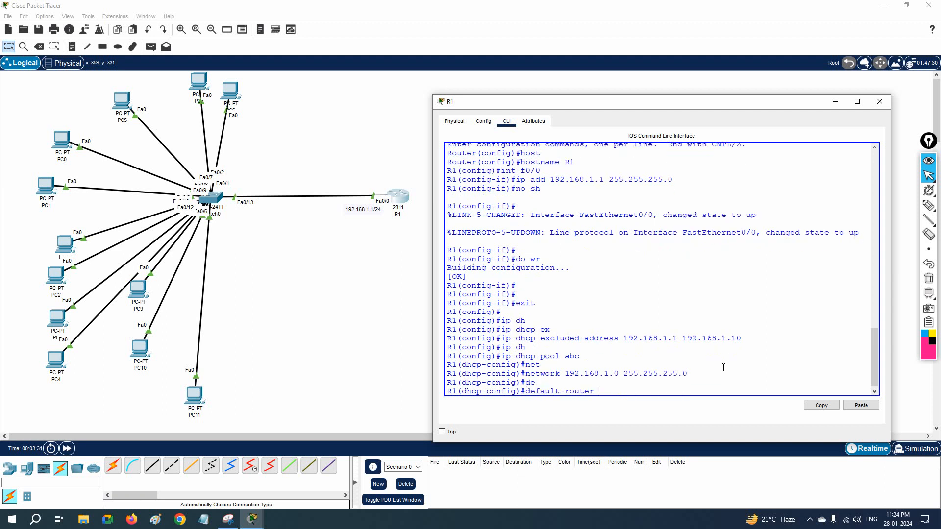
pyautogui.write('192.168.1.1')
pyautogui.press('Return')
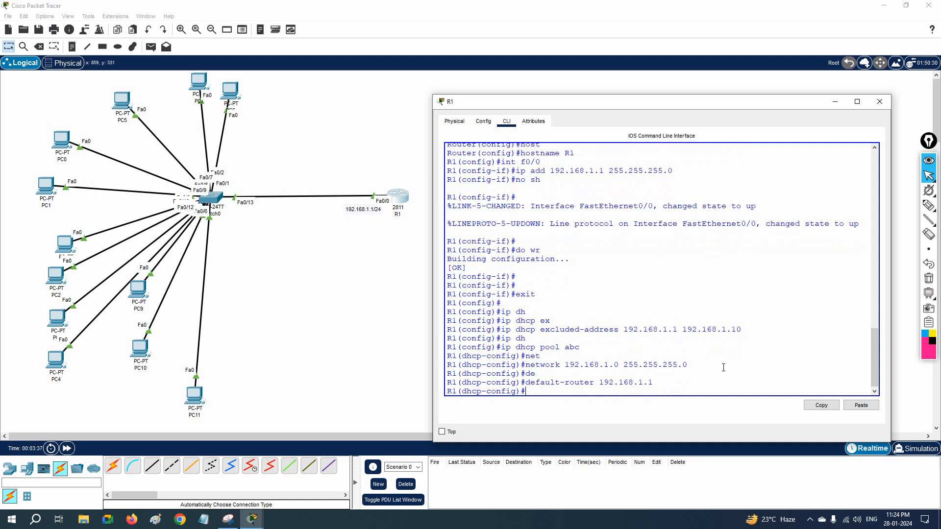
# Step: Check the pool's network and default-router entries and save R1's configuration with do wr
pyautogui.moveTo(657, 383); pyautogui.dragTo(496, 382)
pyautogui.moveTo(709, 364); pyautogui.dragTo(528, 363)
pyautogui.click(631, 375)
pyautogui.write('do wr')
pyautogui.press('Return')
pyautogui.moveTo(667, 382); pyautogui.dragTo(461, 297)
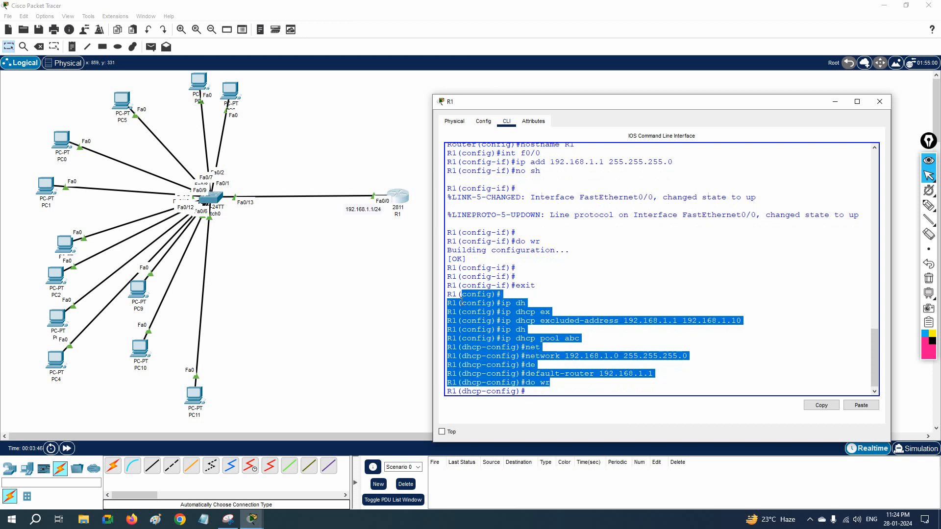
# Step: Open the IP configuration of PC6 and switch its IPv4 addressing to DHCP
pyautogui.click(231, 96)
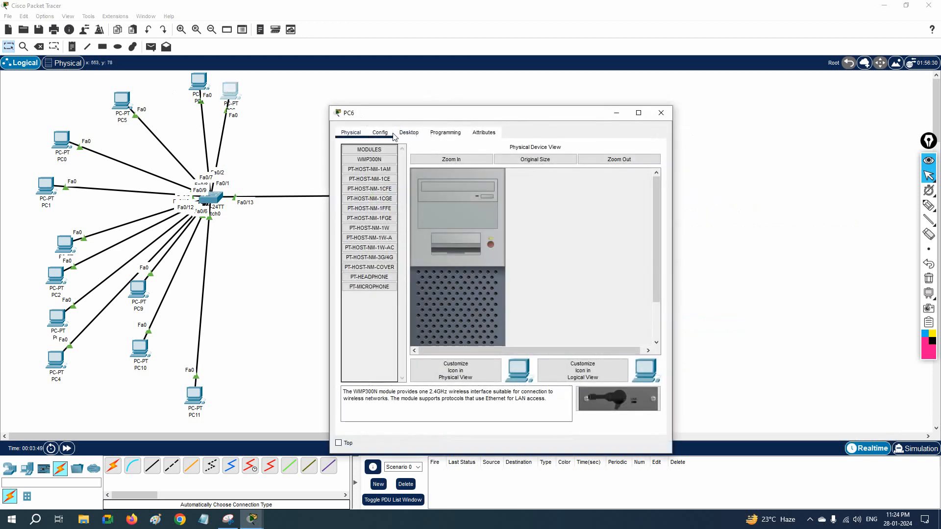
pyautogui.click(408, 133)
pyautogui.click(373, 166)
pyautogui.moveTo(414, 115); pyautogui.dragTo(627, 119)
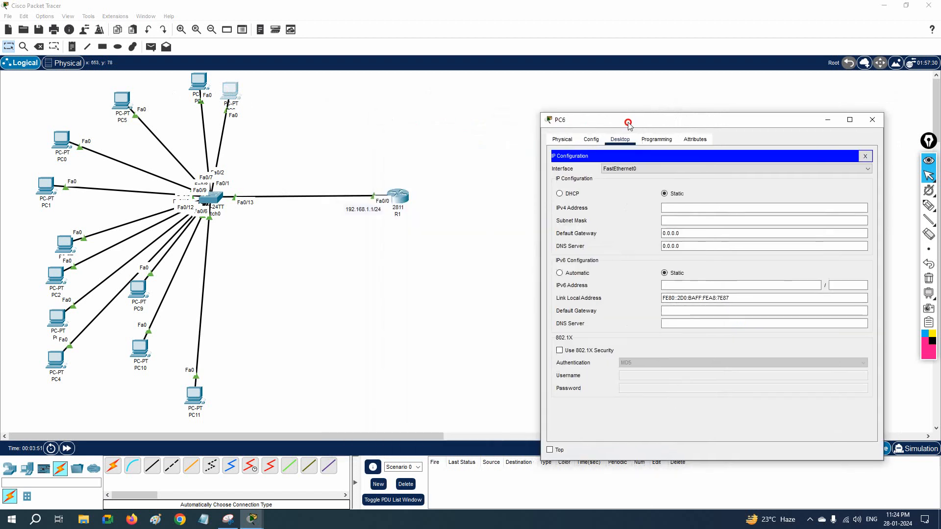
pyautogui.click(560, 191)
pyautogui.moveTo(541, 199); pyautogui.dragTo(481, 199)
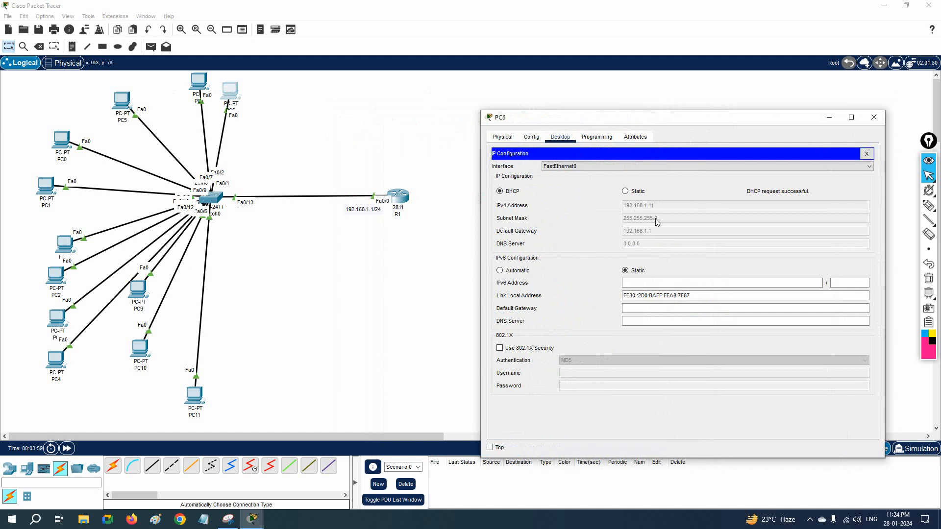
# Step: Review the excluded-address, network and default-router commands in R1's command line
pyautogui.click(398, 196)
pyautogui.click(576, 297)
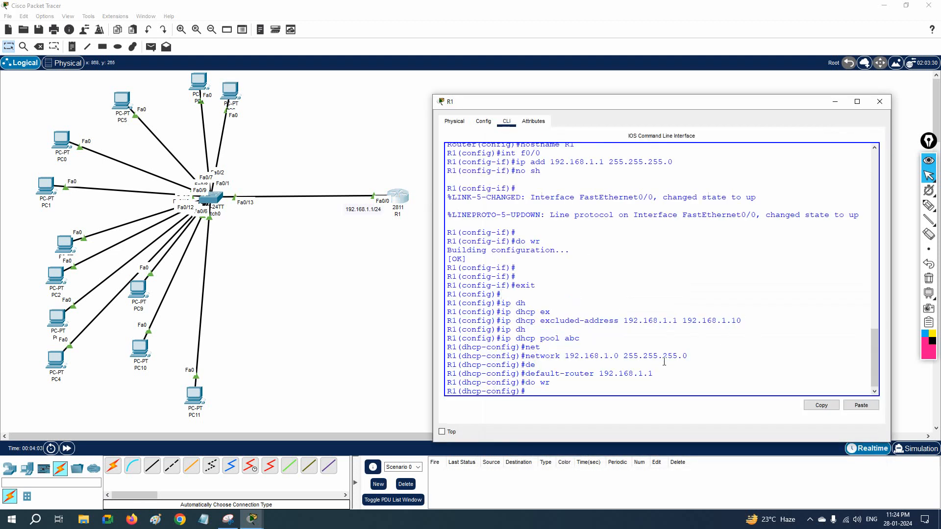
pyautogui.moveTo(753, 325); pyautogui.dragTo(483, 318)
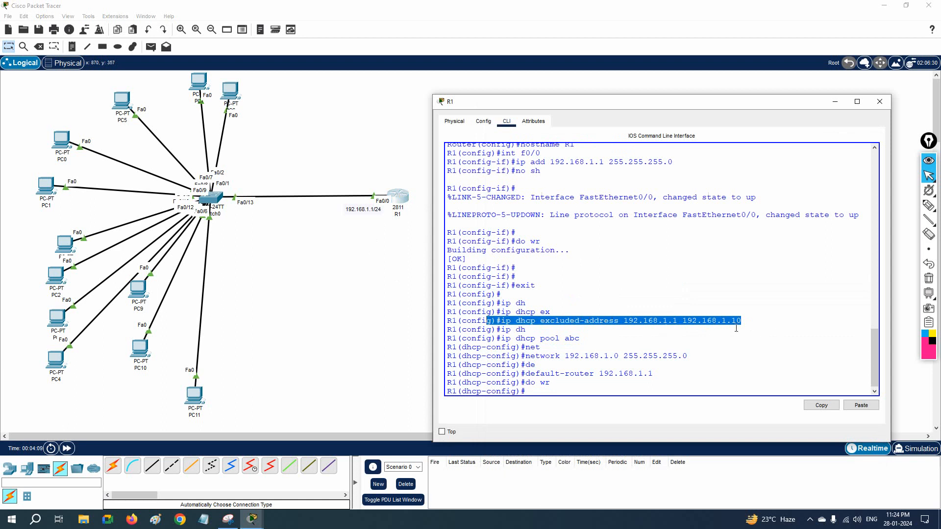
pyautogui.moveTo(743, 322); pyautogui.dragTo(504, 321)
pyautogui.moveTo(526, 356); pyautogui.dragTo(712, 359)
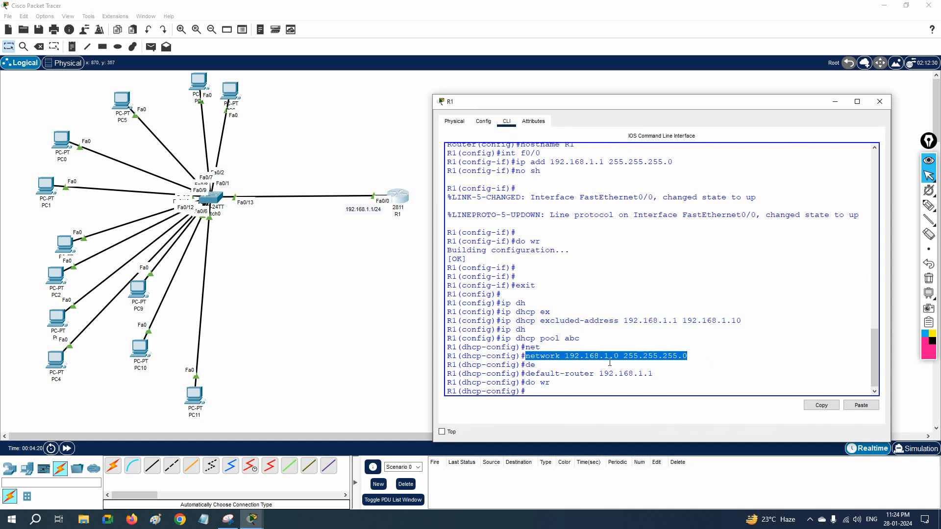
pyautogui.moveTo(689, 357); pyautogui.dragTo(654, 375)
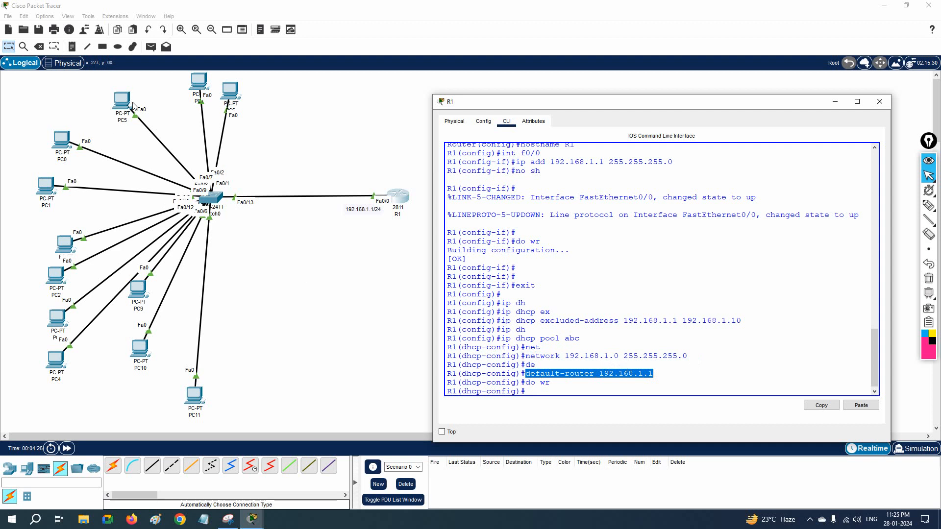
# Step: Switch the IPv4 addressing of PC7 to DHCP in its IP configuration
pyautogui.click(198, 82)
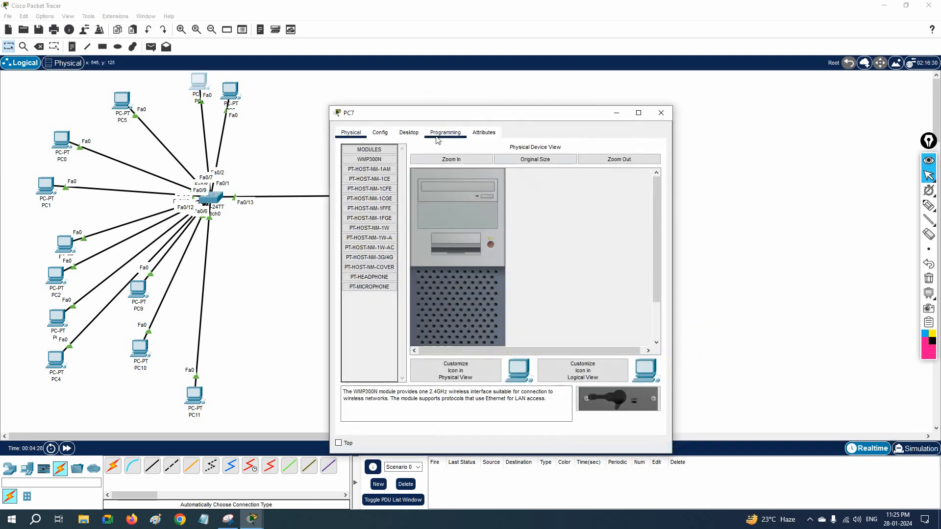
pyautogui.click(409, 132)
pyautogui.click(373, 164)
pyautogui.click(348, 187)
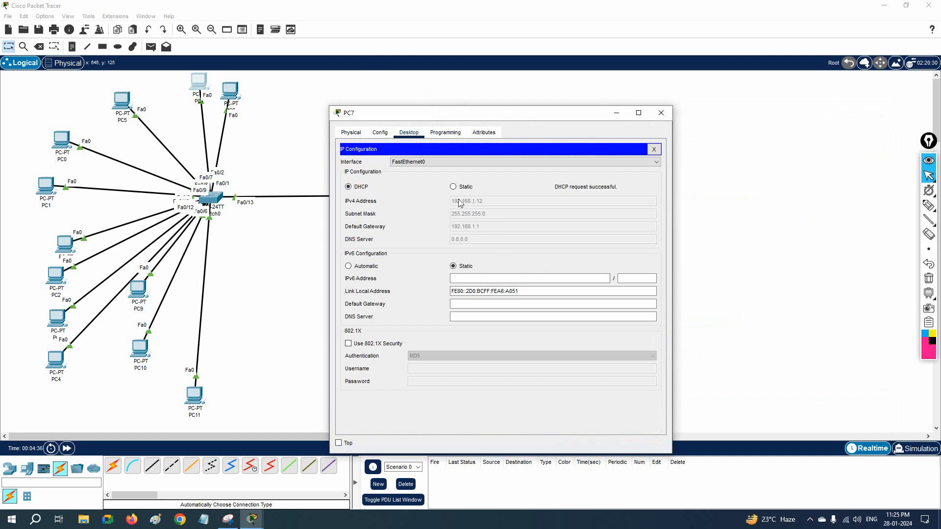
# Step: Switch the IPv4 addressing of PC5 to DHCP in its IP configuration
pyautogui.click(117, 98)
pyautogui.click(415, 132)
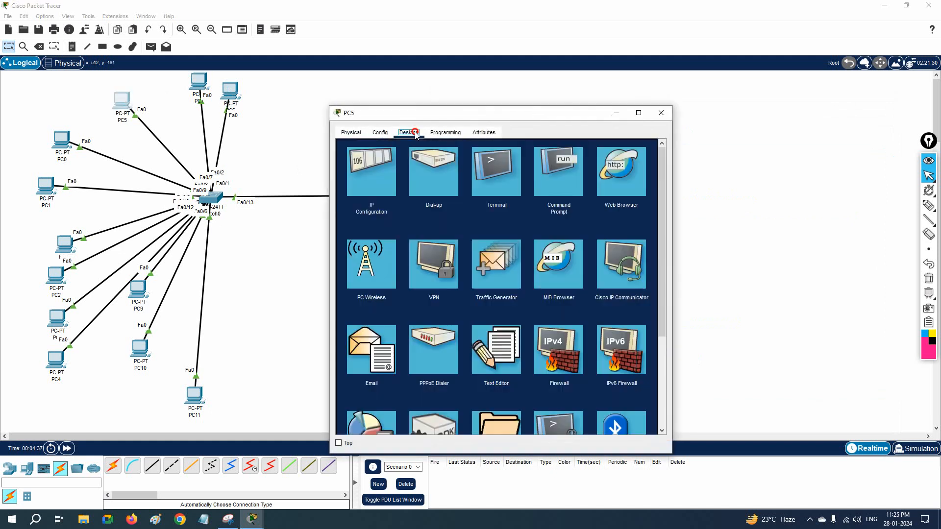
pyautogui.click(366, 177)
pyautogui.click(361, 186)
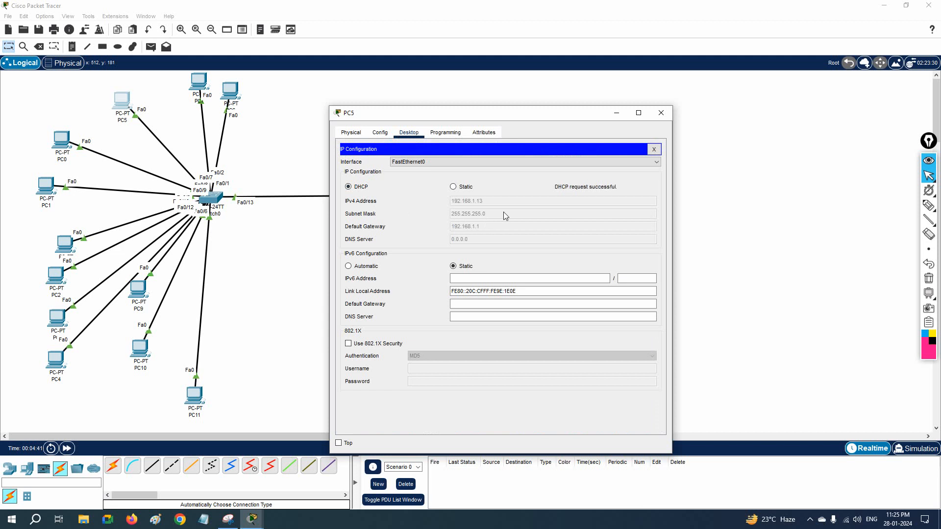
# Step: Set PC0 to obtain its IPv4 address by DHCP and move its window clear of the topology
pyautogui.click(63, 140)
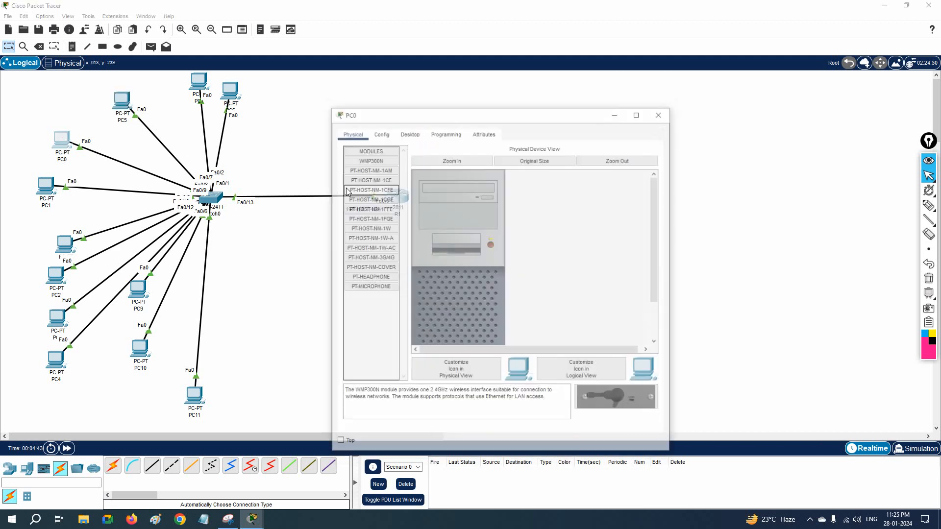
pyautogui.click(407, 134)
pyautogui.click(367, 175)
pyautogui.click(359, 188)
pyautogui.moveTo(397, 112); pyautogui.dragTo(504, 93)
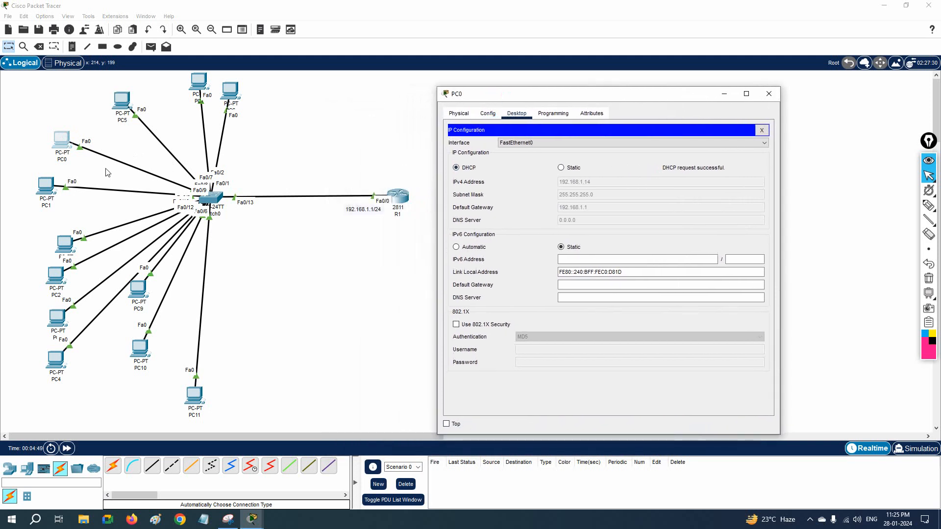
# Step: Set PC1 to obtain its IPv4 address by DHCP and move its window clear of the topology
pyautogui.click(46, 185)
pyautogui.click(406, 134)
pyautogui.click(372, 171)
pyautogui.click(361, 187)
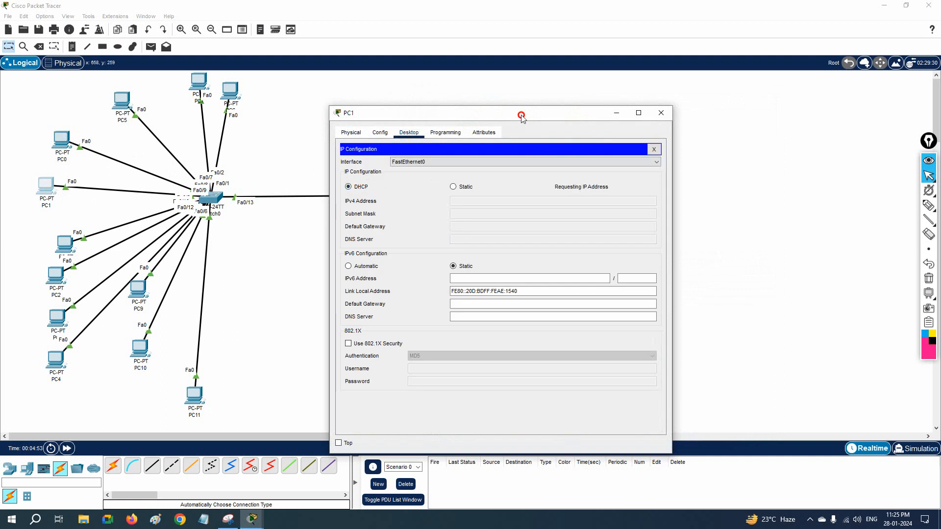
pyautogui.moveTo(522, 120); pyautogui.dragTo(623, 114)
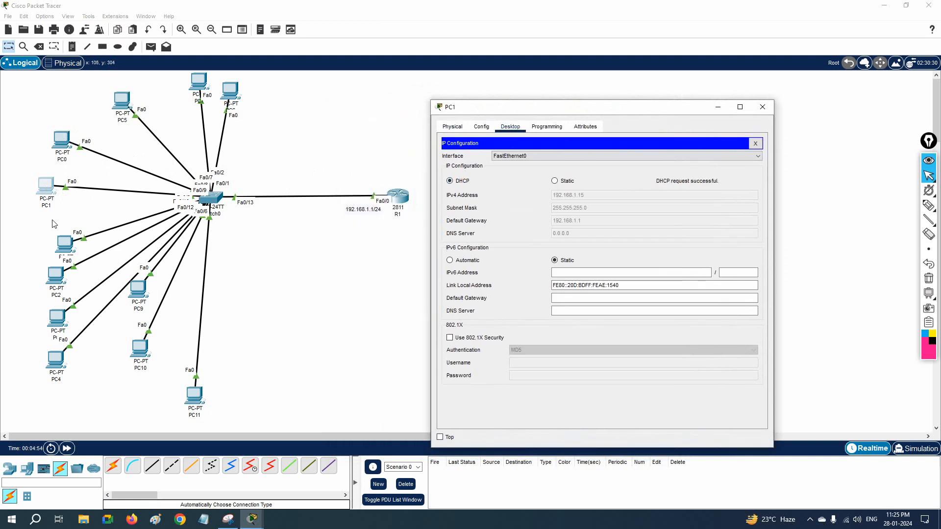
# Step: Set PC8 to obtain its IPv4 address by DHCP and move its window clear of the topology
pyautogui.click(64, 247)
pyautogui.click(409, 133)
pyautogui.click(376, 178)
pyautogui.click(361, 187)
pyautogui.moveTo(504, 119); pyautogui.dragTo(733, 120)
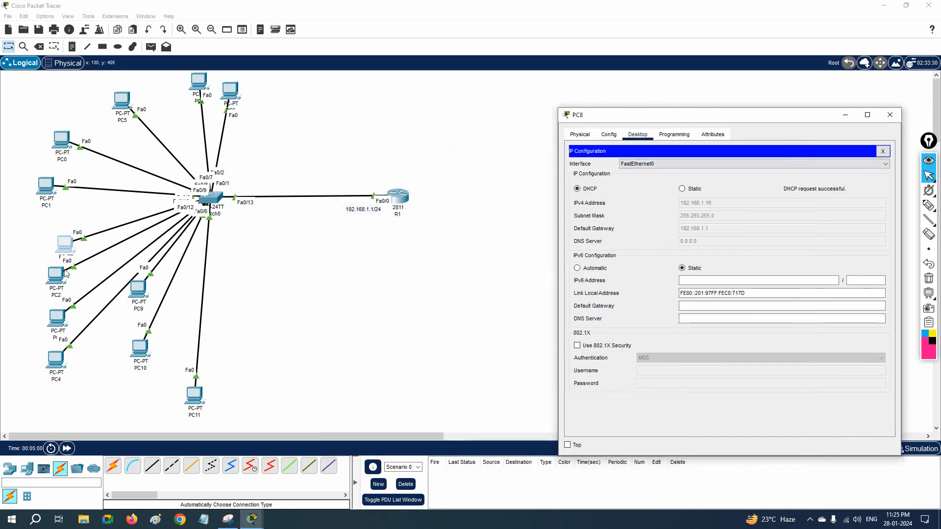
# Step: Set PC2 to obtain its IPv4 address by DHCP, then widen its window and move it off the topology
pyautogui.click(58, 273)
pyautogui.click(408, 133)
pyautogui.click(366, 186)
pyautogui.click(360, 188)
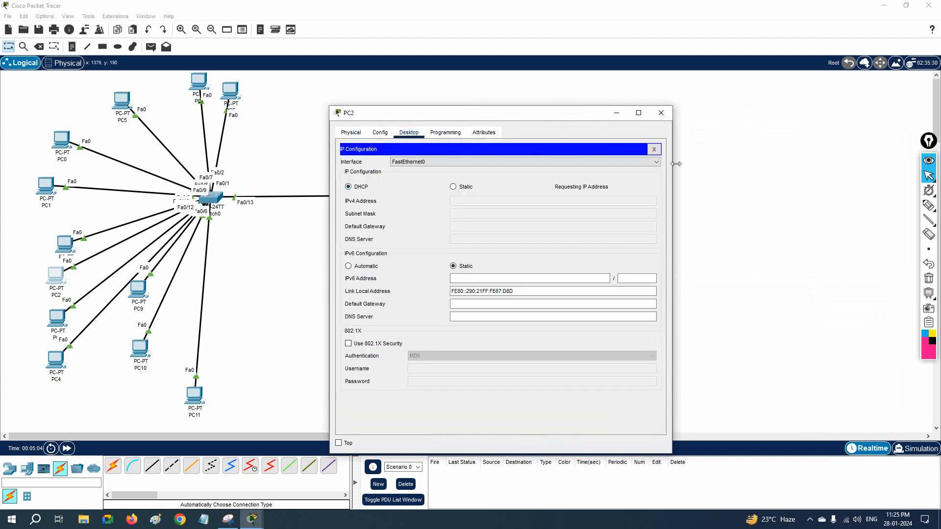
pyautogui.moveTo(676, 163); pyautogui.dragTo(771, 163)
pyautogui.moveTo(553, 115); pyautogui.dragTo(625, 105)
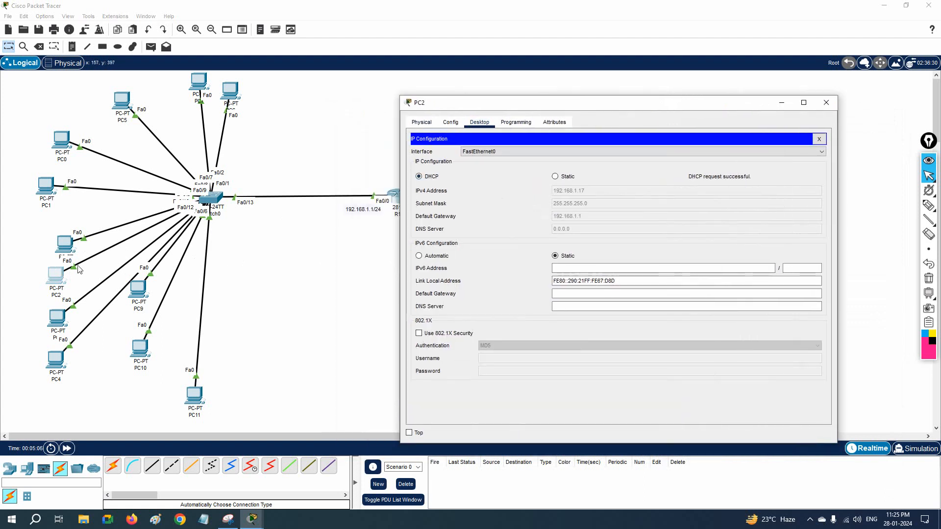
# Step: Switch the IPv4 addressing of PC3 to DHCP in its IP configuration
pyautogui.click(57, 317)
pyautogui.click(409, 132)
pyautogui.click(374, 164)
pyautogui.click(351, 188)
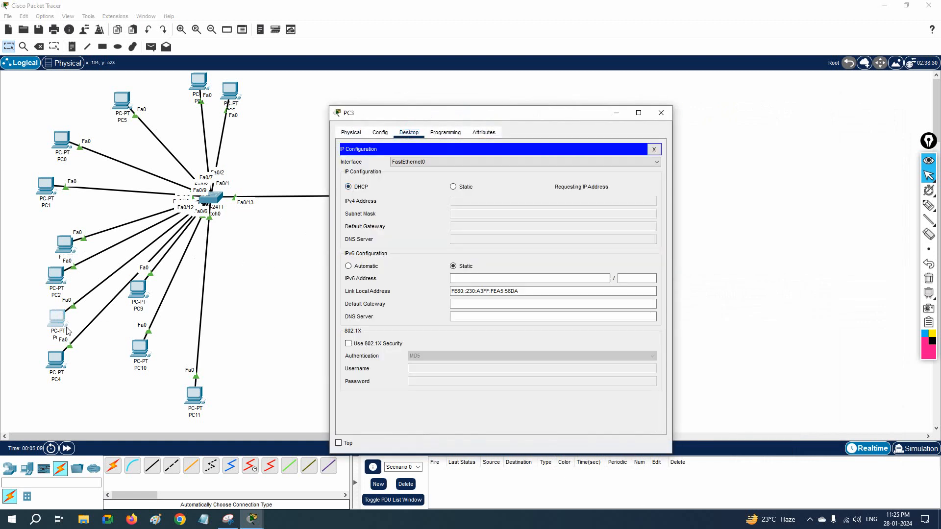
# Step: Switch the IPv4 addressing of PC4 to DHCP in its IP configuration
pyautogui.click(61, 360)
pyautogui.click(380, 133)
pyautogui.click(409, 132)
pyautogui.click(361, 154)
pyautogui.click(348, 187)
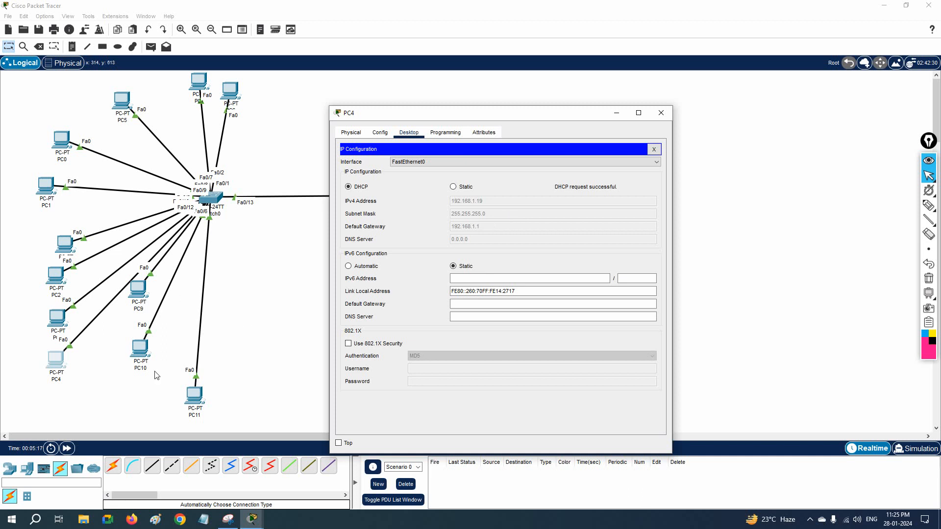
# Step: Switch the IPv4 addressing of PC10 to DHCP and close its configuration window
pyautogui.click(143, 354)
pyautogui.click(409, 132)
pyautogui.click(370, 163)
pyautogui.click(352, 187)
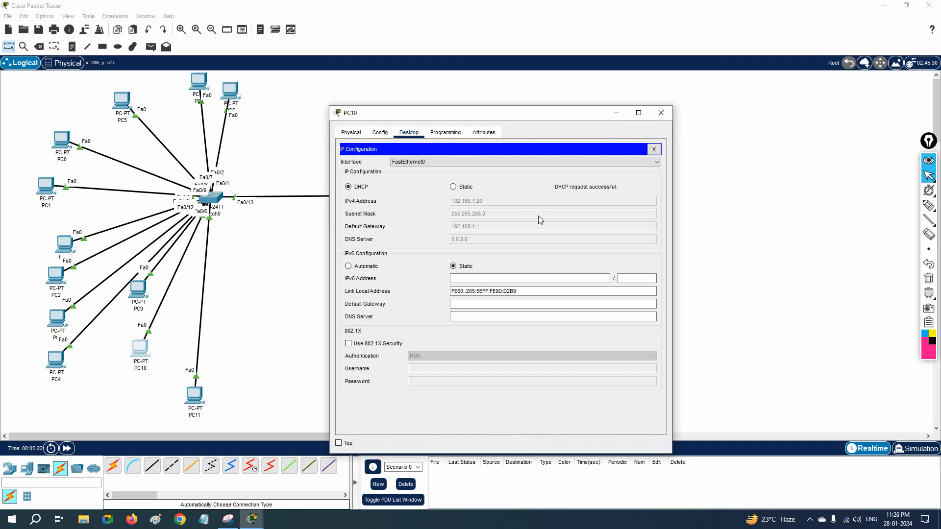
pyautogui.click(661, 113)
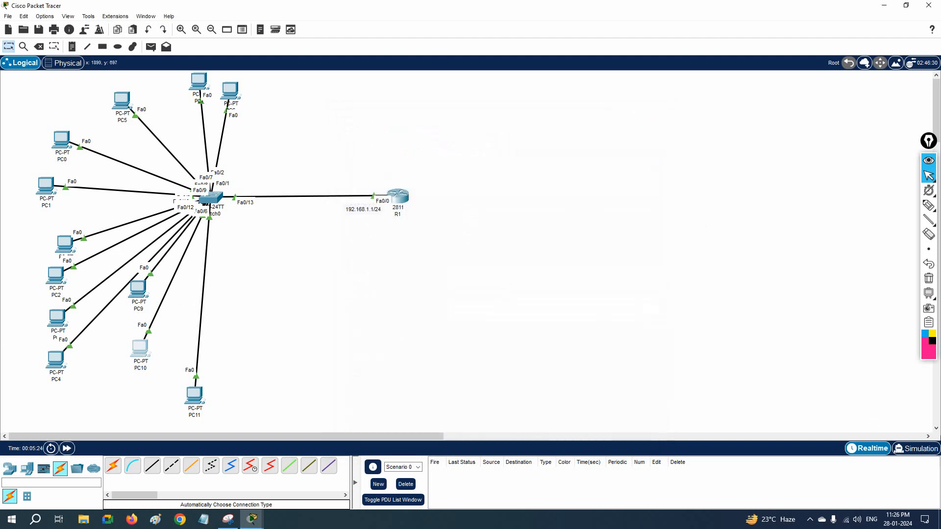